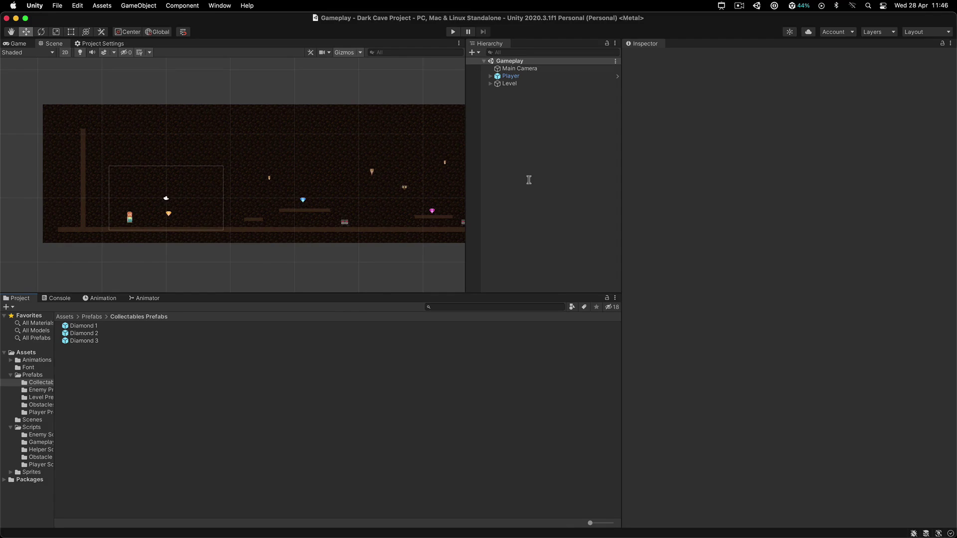
Create a UI Canvas, with an EventSystem, in the Gameplay scene's Hierarchy
{"action": "right_click", "coordinate": [505, 121]}
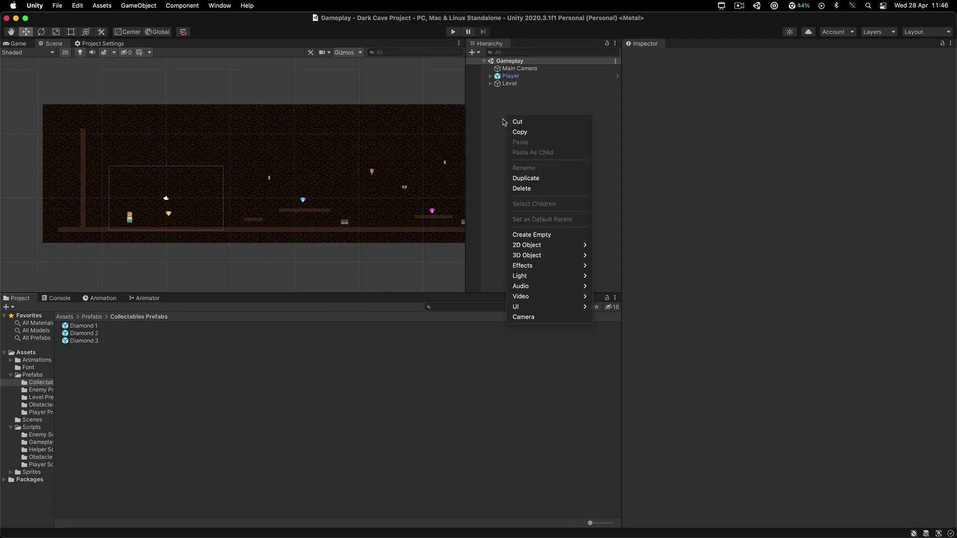
{"action": "mouse_move", "coordinate": [548, 307]}
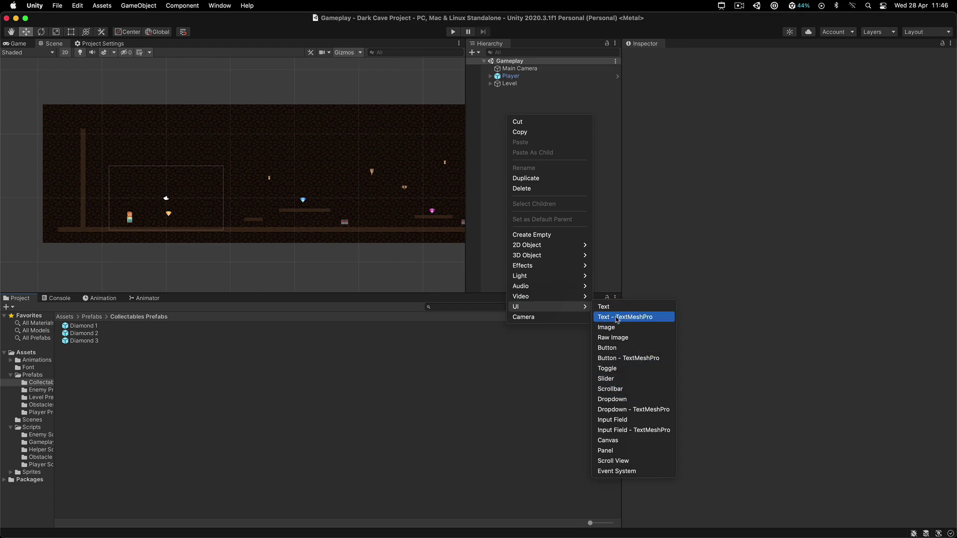
{"action": "left_click", "coordinate": [606, 442]}
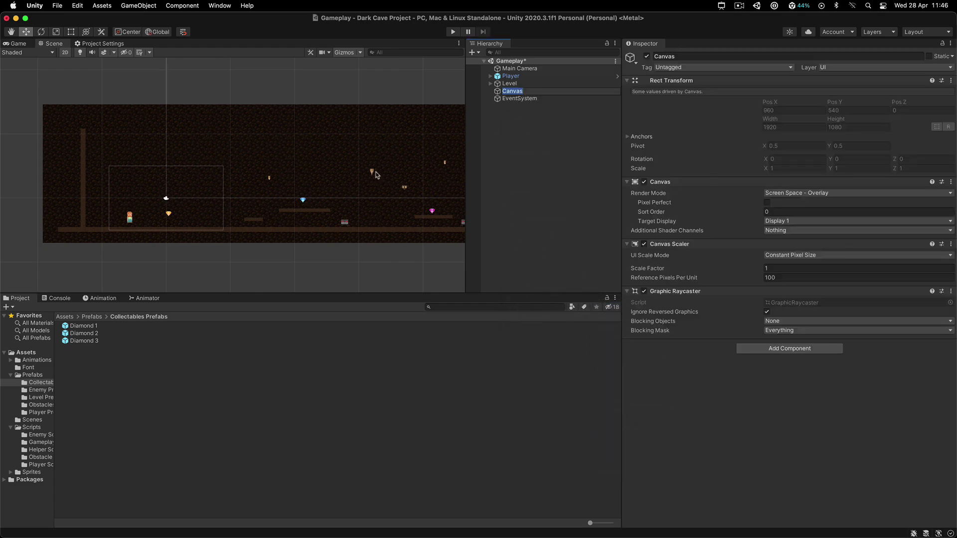
Rename the canvas 'Gameplay Canvas' and render it in Screen Space - Camera using Main Camera
{"action": "type", "text": "Gameplay Canvas"}
{"action": "key", "text": "Return"}
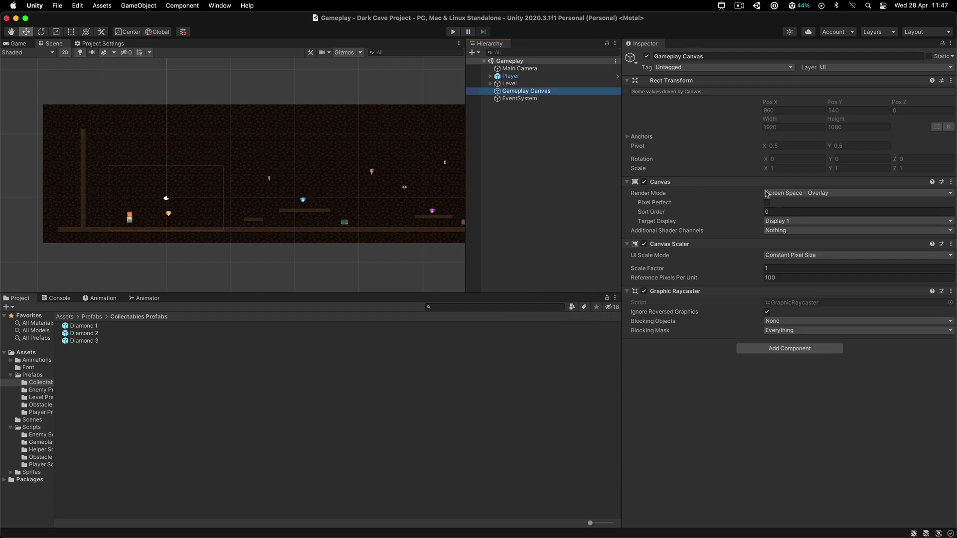
{"action": "left_click", "coordinate": [767, 190]}
{"action": "left_click", "coordinate": [780, 203]}
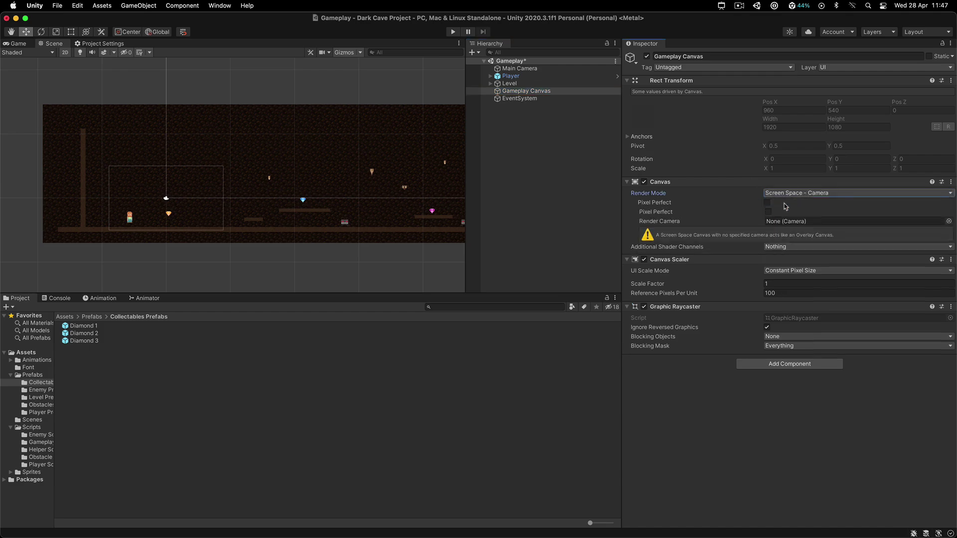
{"action": "left_click_drag", "start_coordinate": [504, 64], "coordinate": [818, 214]}
{"action": "key", "text": "super+s"}
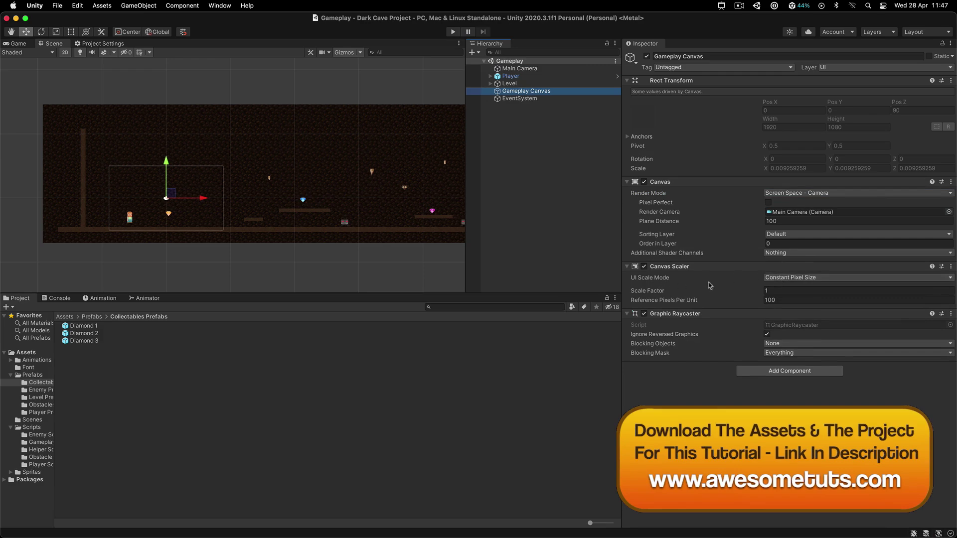
Make the canvas scale with screen size at 1920×1080 reference resolution and match 0.5
{"action": "left_click", "coordinate": [778, 279]}
{"action": "left_click", "coordinate": [781, 288]}
{"action": "left_click", "coordinate": [782, 291]}
{"action": "type", "text": "192"}
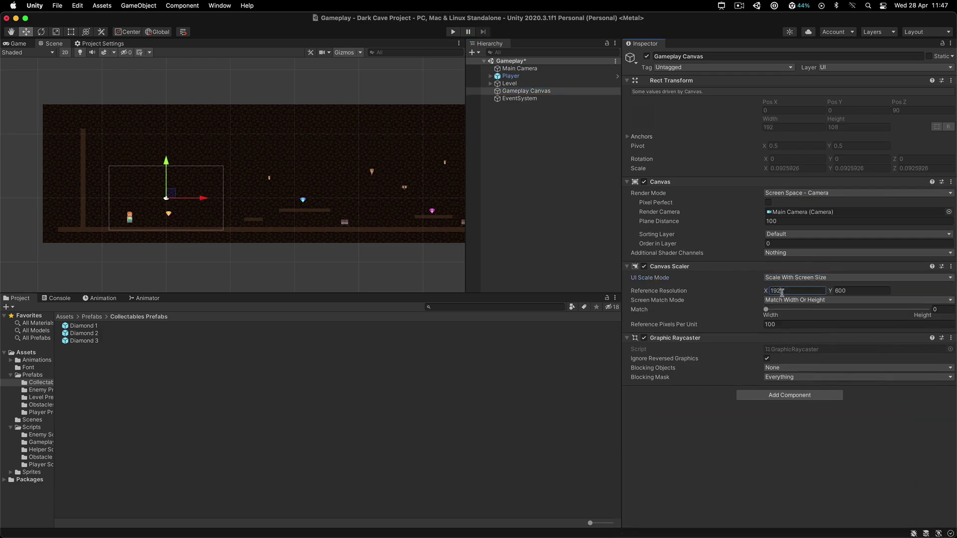
{"action": "key", "text": "Tab"}
{"action": "type", "text": "10"}
{"action": "left_click", "coordinate": [947, 310]}
{"action": "type", "text": "0.5"}
{"action": "key", "text": "super+s"}
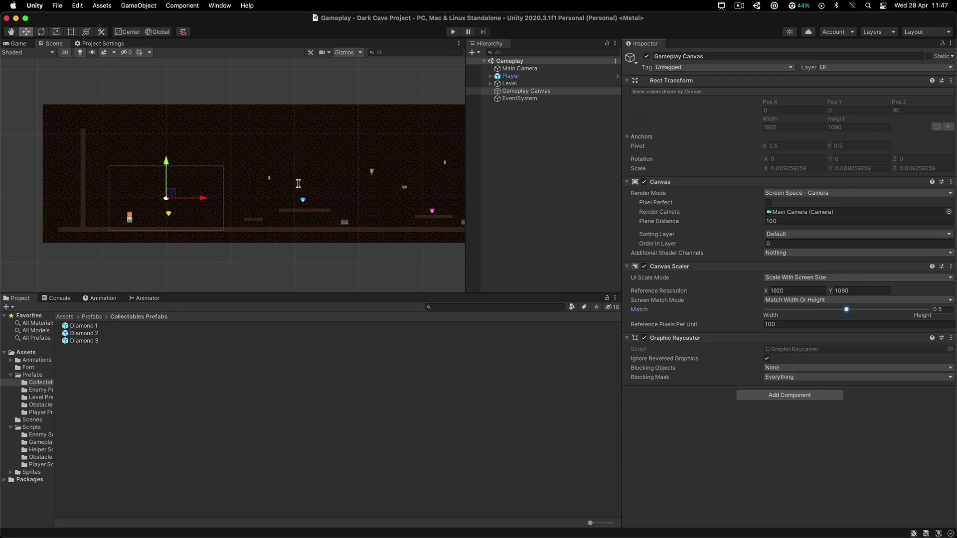
{"action": "scroll", "coordinate": [211, 189], "scroll_direction": "up", "scroll_amount": 2}
{"action": "scroll", "coordinate": [144, 193], "scroll_direction": "up", "scroll_amount": 4}
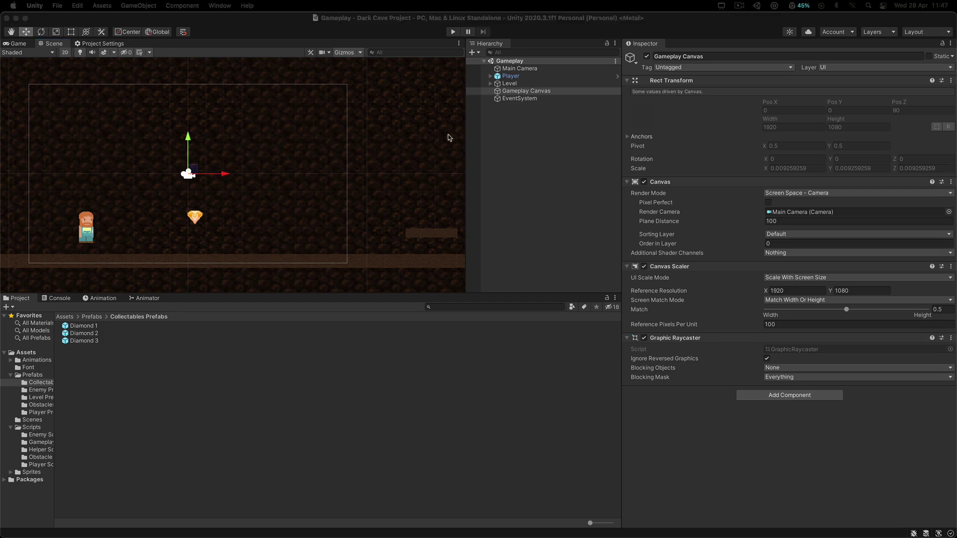
Add an Image under Gameplay Canvas named 'Time Icon', anchored to the top-left corner
{"action": "left_click", "coordinate": [516, 124]}
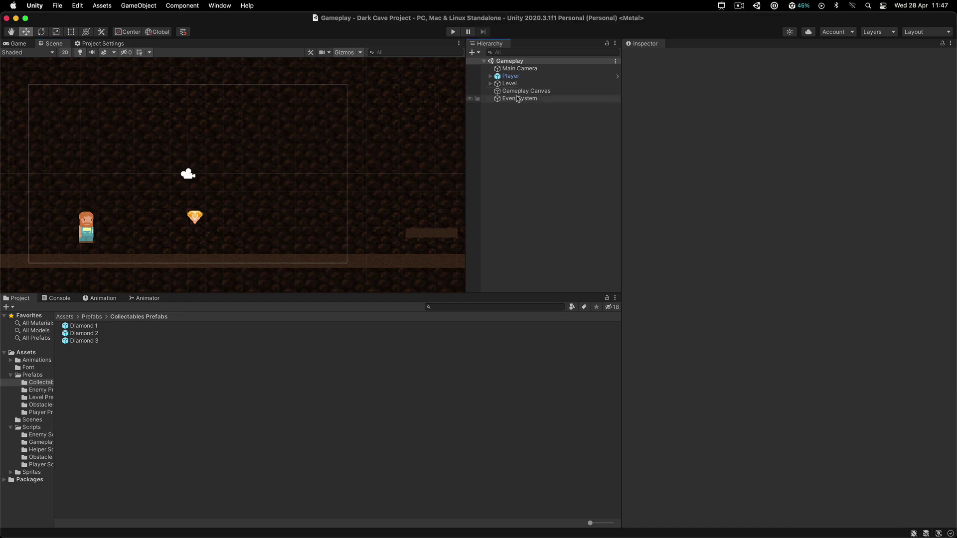
{"action": "right_click", "coordinate": [517, 91]}
{"action": "mouse_move", "coordinate": [529, 298]}
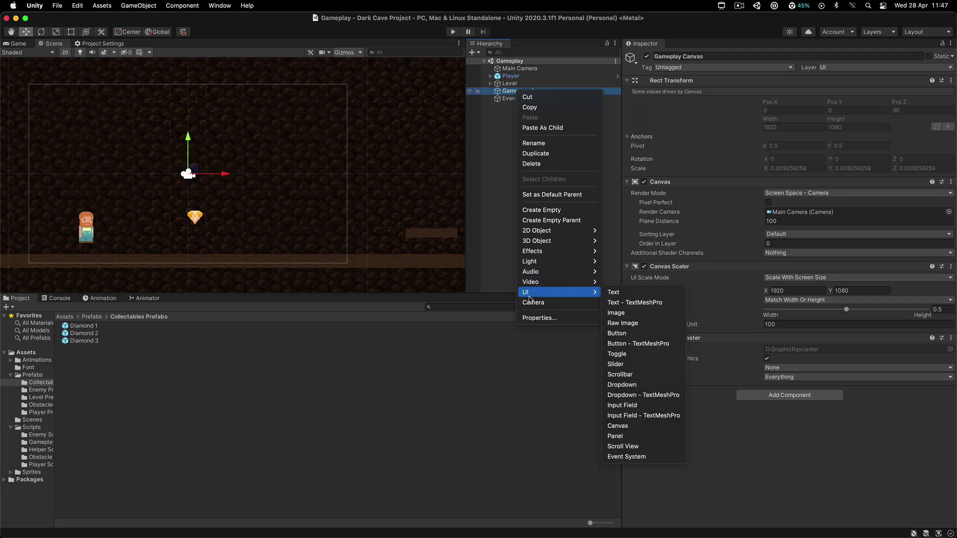
{"action": "left_click", "coordinate": [622, 311]}
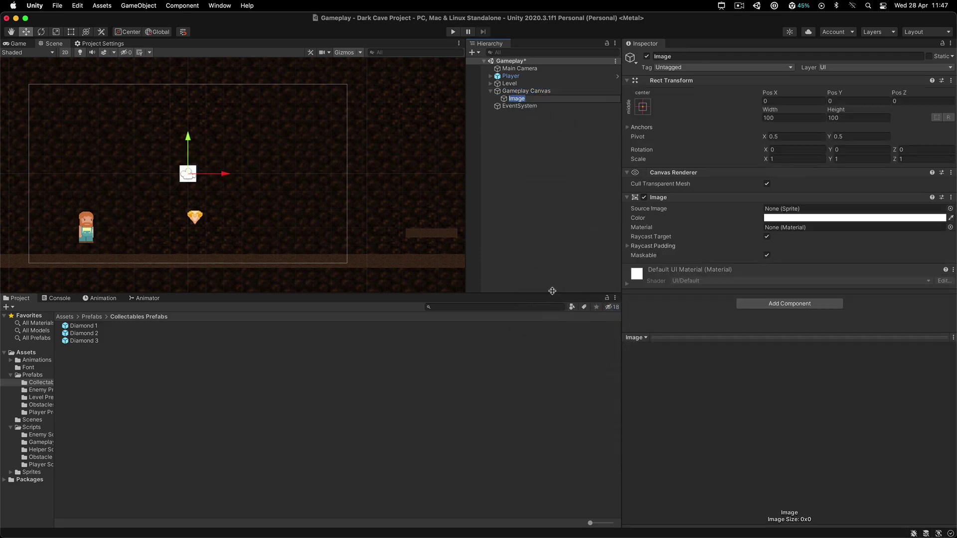
{"action": "type", "text": "Tun"}
{"action": "key", "text": "Return"}
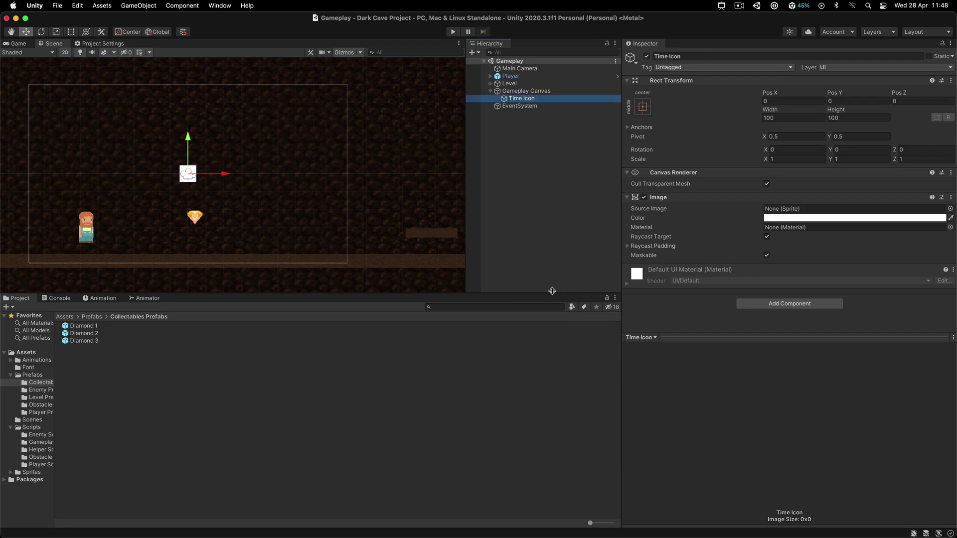
{"action": "left_click", "coordinate": [639, 110]}
{"action": "left_click", "coordinate": [668, 179]}
{"action": "left_click", "coordinate": [509, 98]}
Position the Time Icon at X 73, Y -67
{"action": "left_click", "coordinate": [778, 101]}
{"action": "type", "text": "0"}
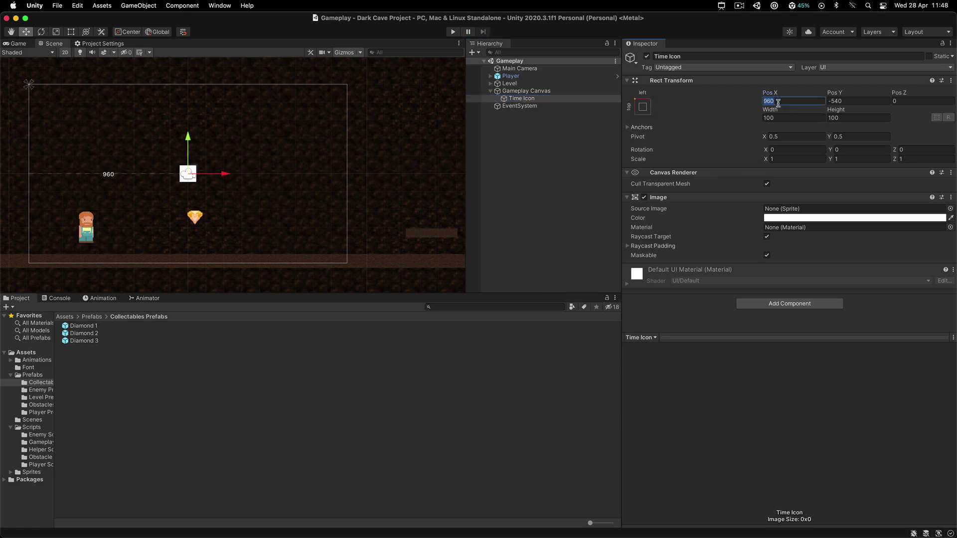
{"action": "key", "text": "Tab"}
{"action": "type", "text": "0"}
{"action": "key", "text": "Return"}
{"action": "scroll", "coordinate": [64, 107], "scroll_direction": "up", "scroll_amount": 10}
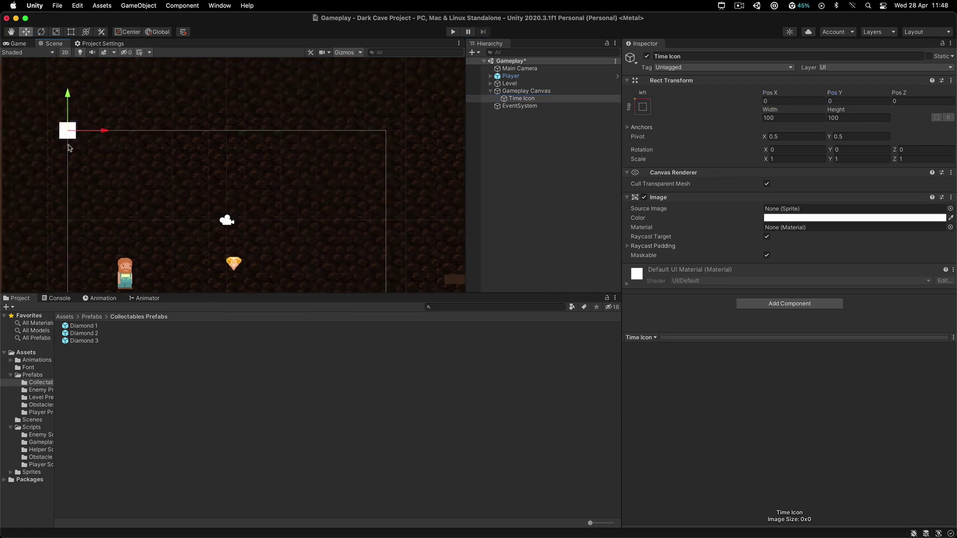
{"action": "scroll", "coordinate": [171, 183], "scroll_direction": "down", "scroll_amount": 6}
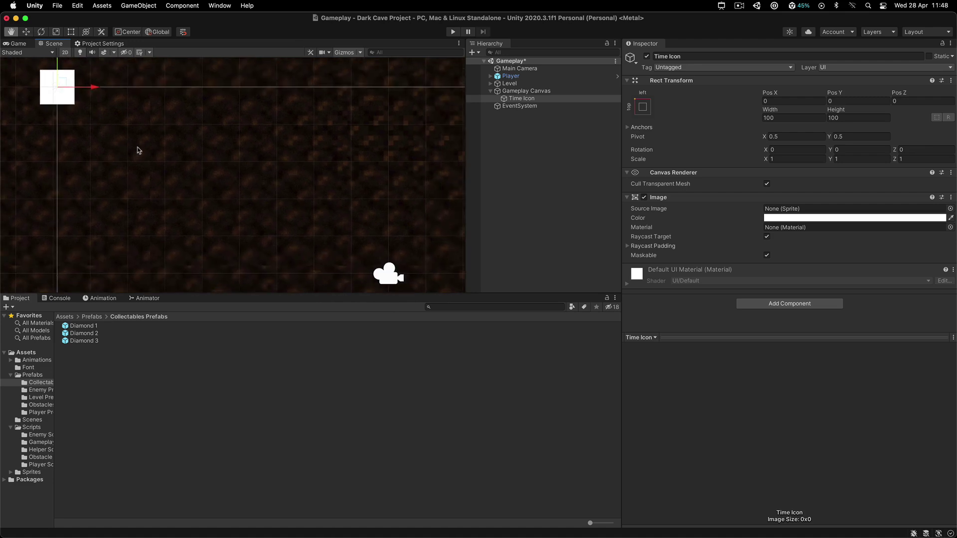
{"action": "left_click", "coordinate": [779, 101]}
{"action": "type", "text": "73"}
{"action": "key", "text": "Tab"}
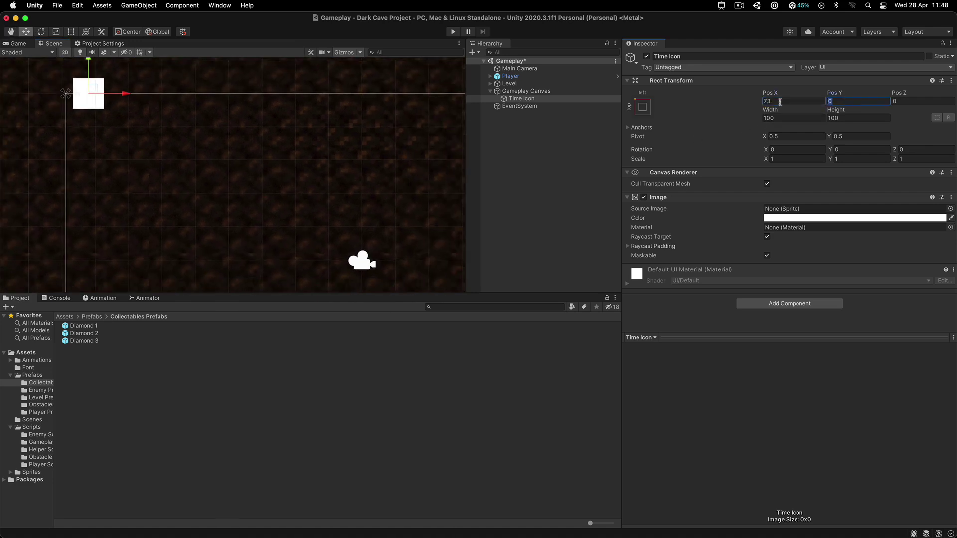
{"action": "type", "text": "-67"}
{"action": "key", "text": "Tab"}
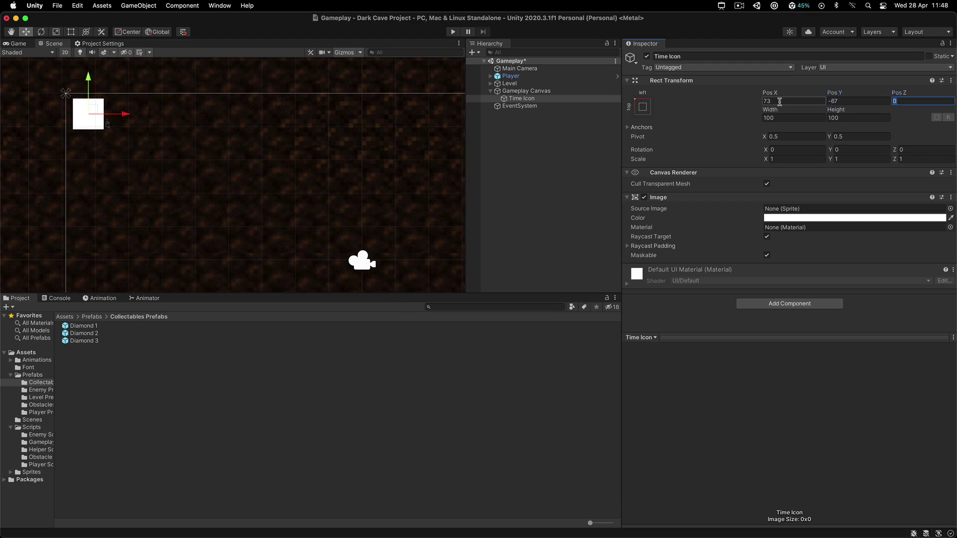
Assign the Time stopwatch sprite as the Time Icon's source image
{"action": "left_click", "coordinate": [950, 209]}
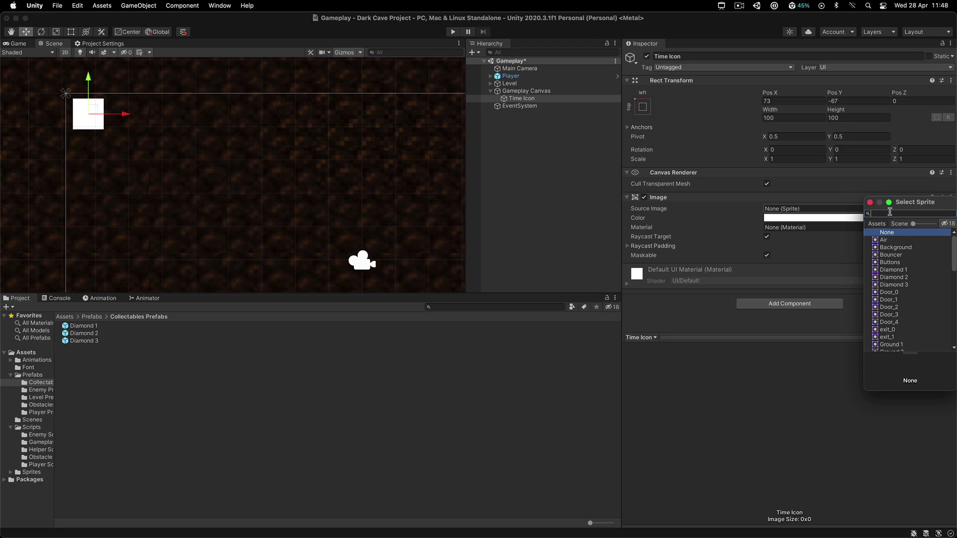
{"action": "type", "text": "time"}
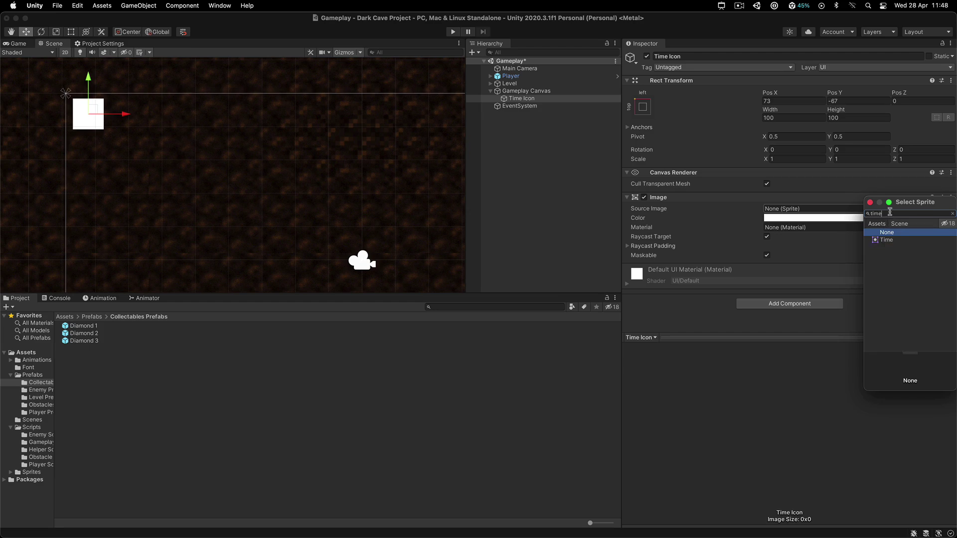
{"action": "left_click", "coordinate": [887, 240]}
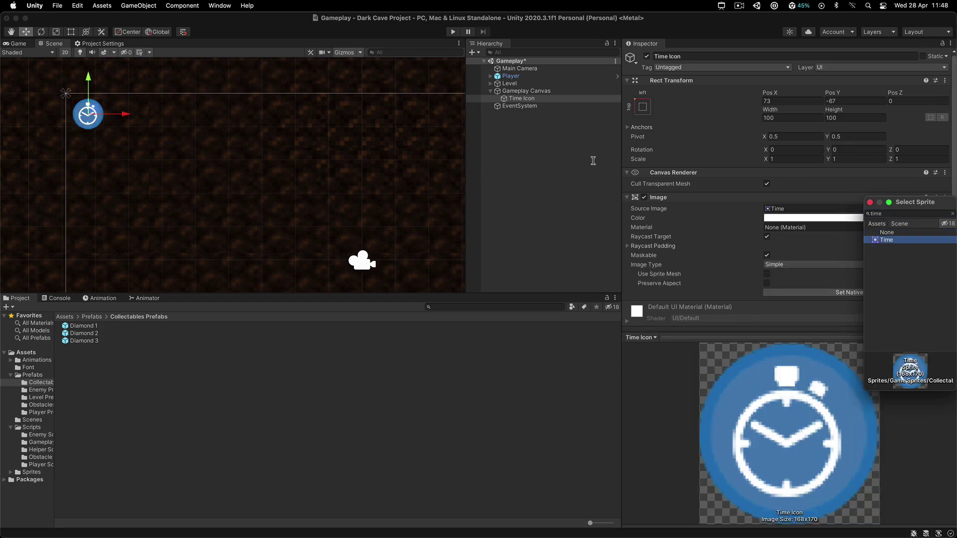
Resize the Time Icon to 80 by 80 and check it in the Game view
{"action": "left_click", "coordinate": [799, 117]}
{"action": "double_click", "coordinate": [785, 118]}
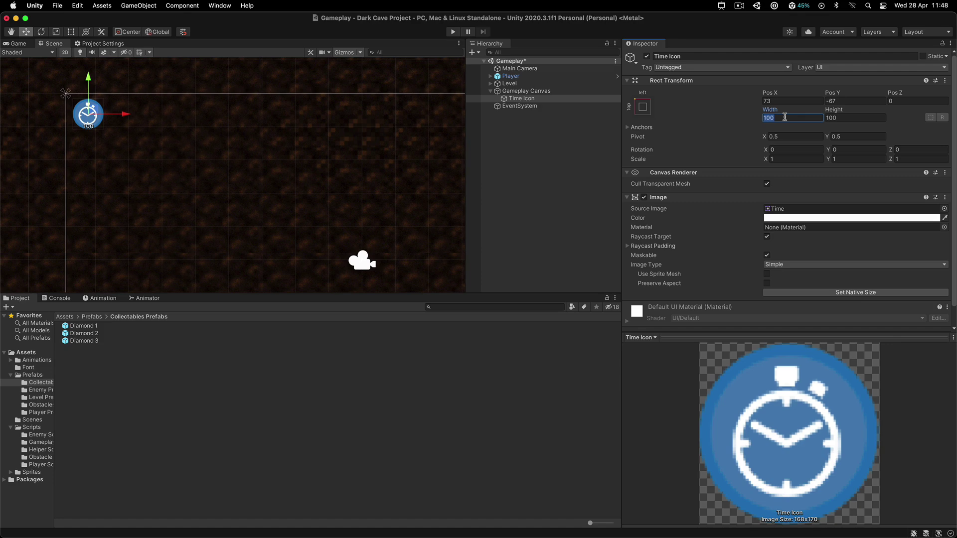
{"action": "type", "text": "80"}
{"action": "key", "text": "Tab"}
{"action": "type", "text": "80"}
{"action": "key", "text": "super+s"}
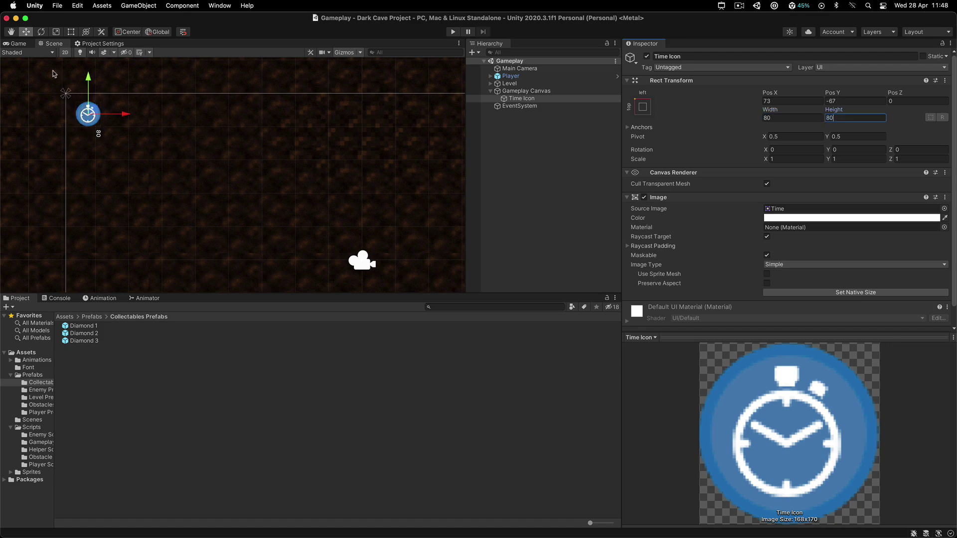
{"action": "left_click", "coordinate": [22, 43]}
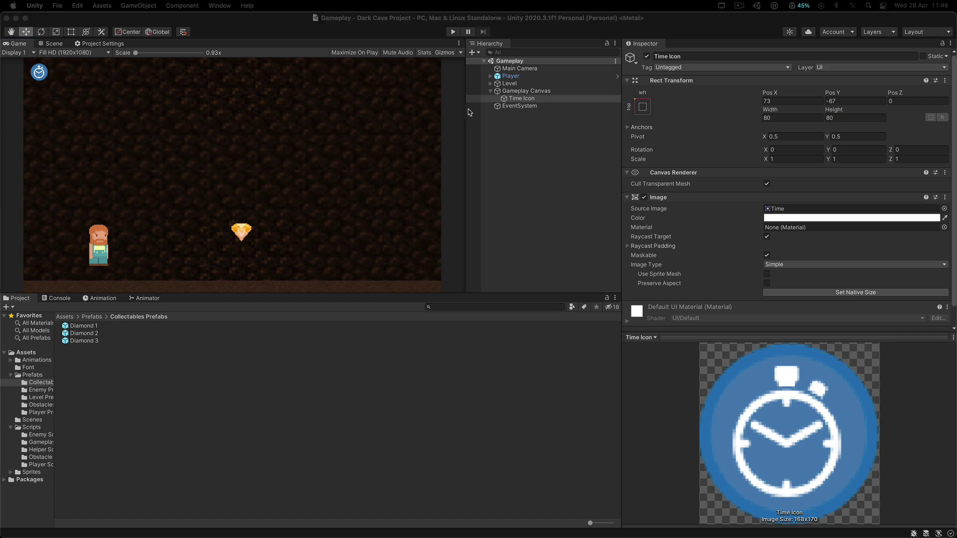
Create a Slider under the Time Icon and name it 'Time Slider'
{"action": "key", "text": "super+1"}
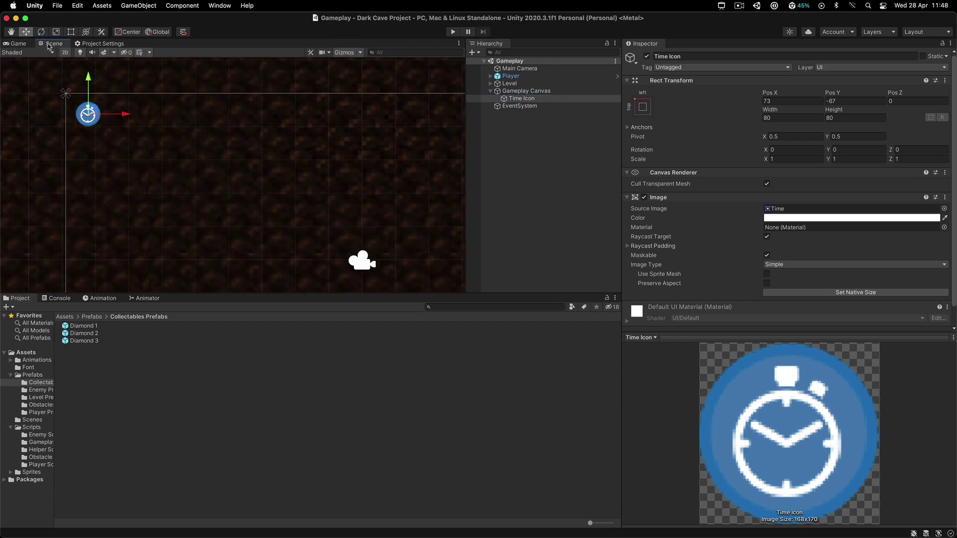
{"action": "right_click", "coordinate": [527, 103]}
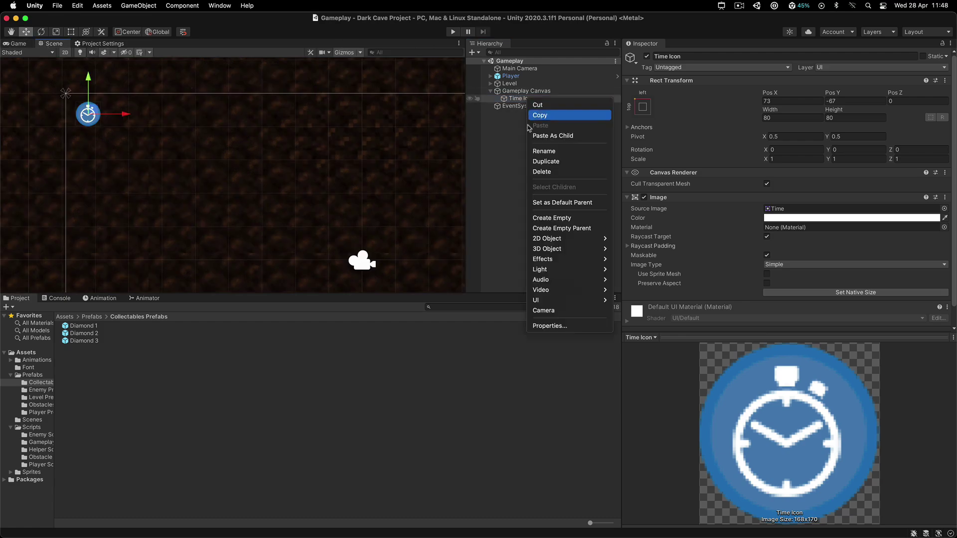
{"action": "mouse_move", "coordinate": [544, 303]}
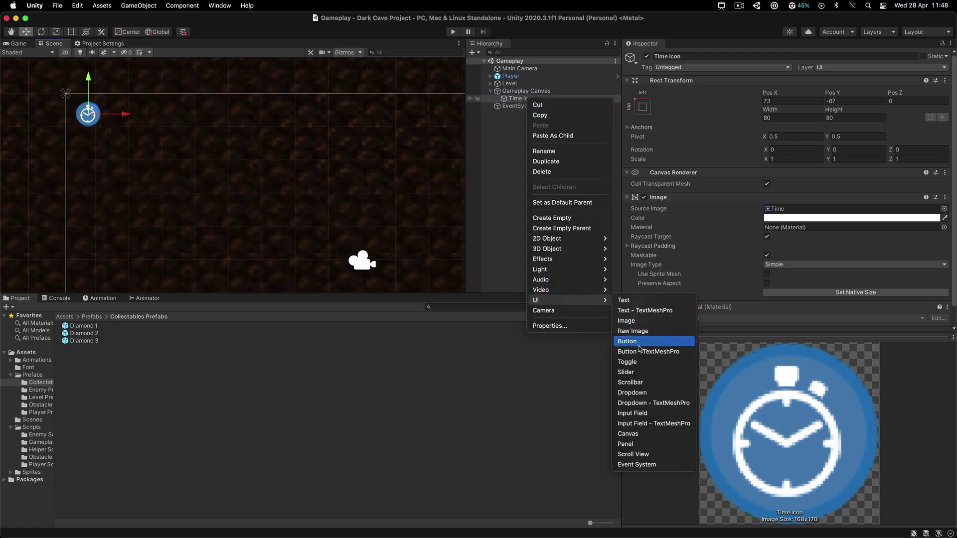
{"action": "left_click", "coordinate": [626, 372]}
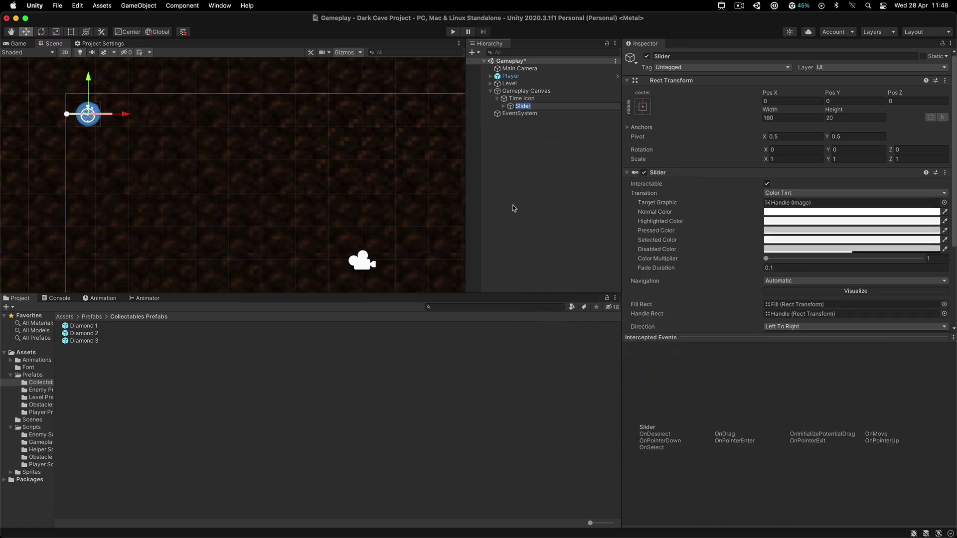
{"action": "key", "text": "Return"}
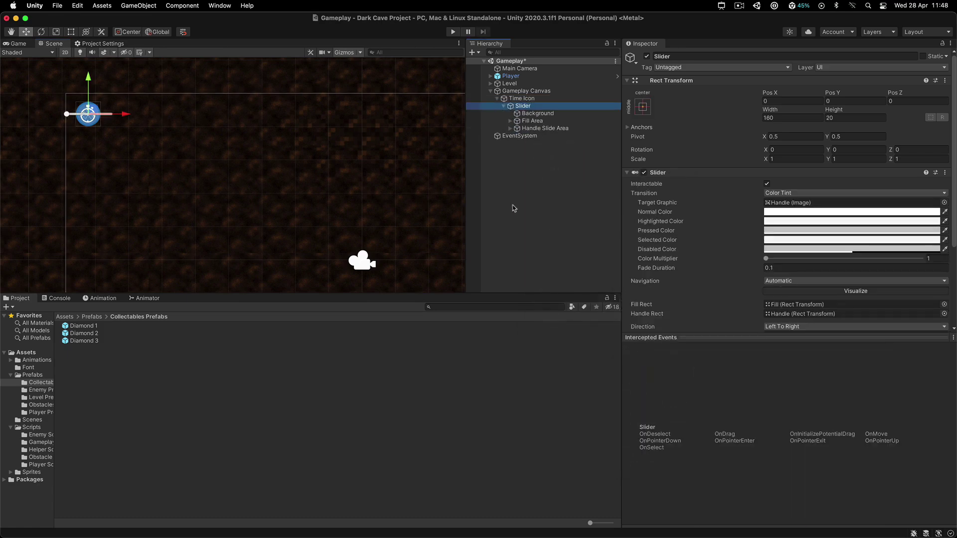
{"action": "type", "text": "Time"}
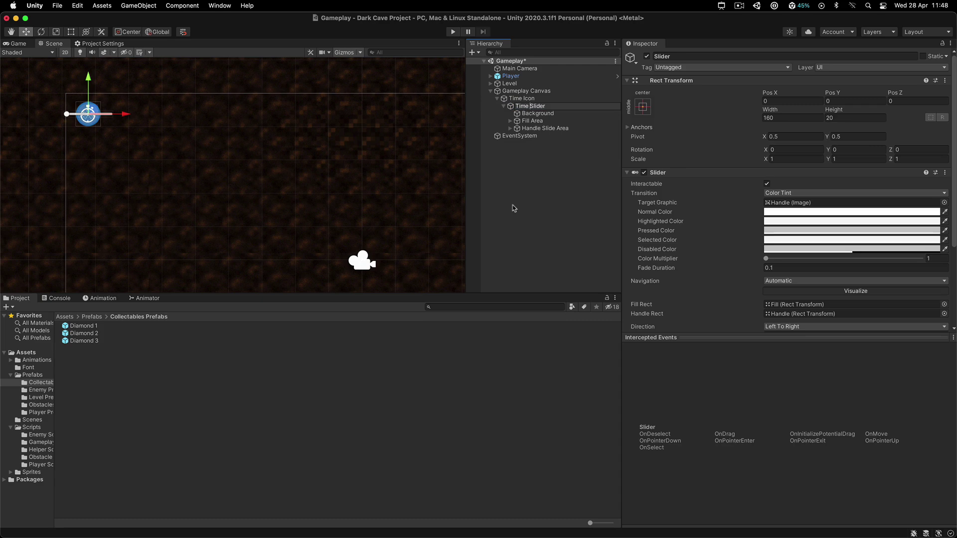
{"action": "key", "text": "Return"}
Place the Time Slider at X 185 with width 251 and height 71
{"action": "left_click", "coordinate": [785, 102]}
{"action": "type", "text": "185"}
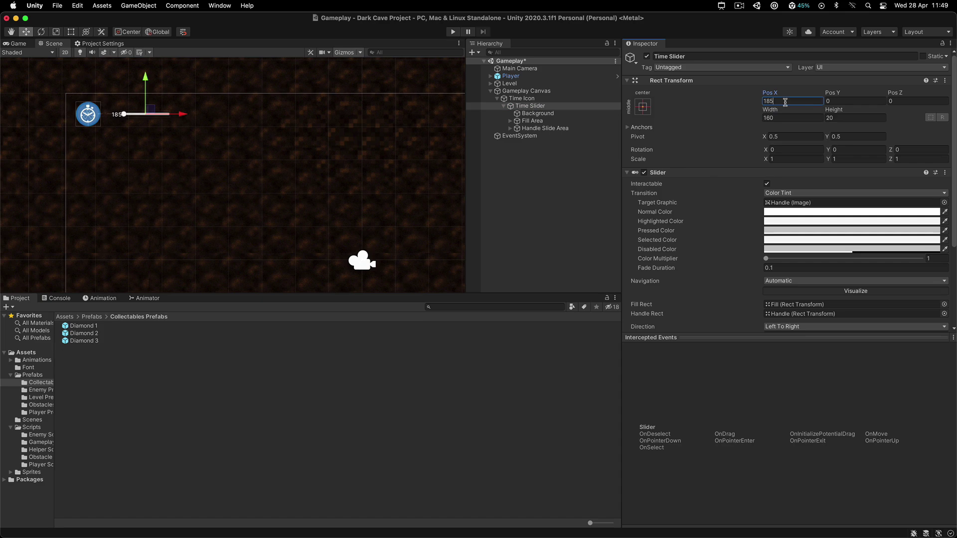
{"action": "key", "text": "Tab"}
{"action": "left_click", "coordinate": [799, 118]}
{"action": "type", "text": "251"}
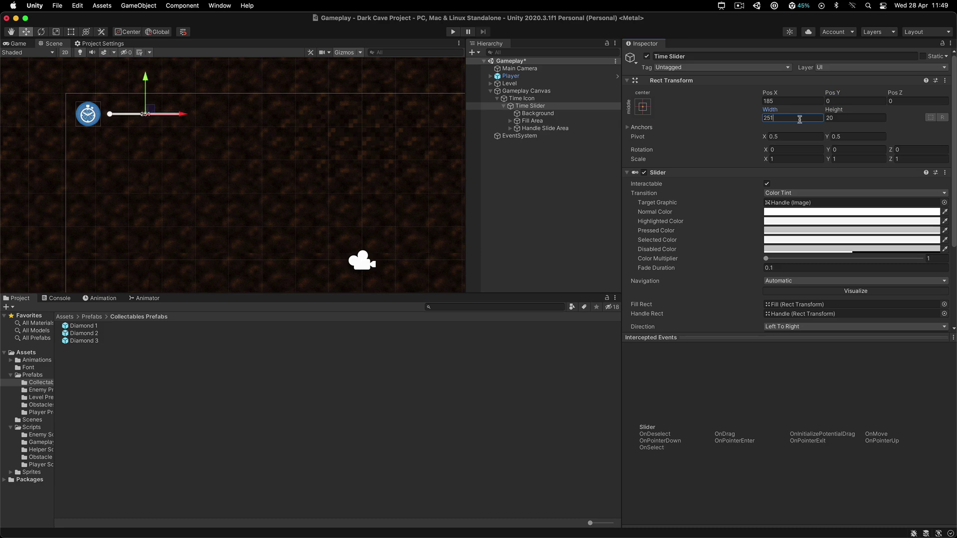
{"action": "key", "text": "Tab"}
{"action": "type", "text": "71"}
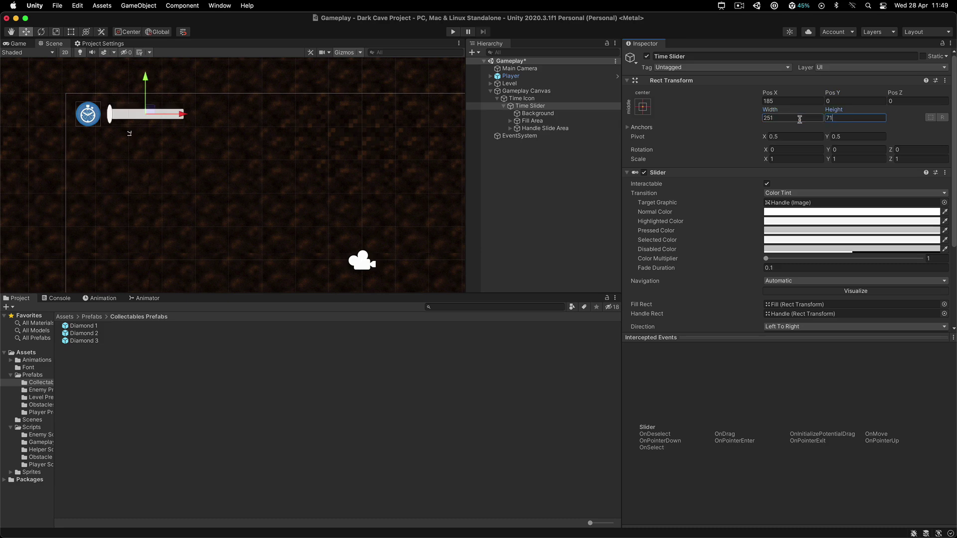
{"action": "left_click", "coordinate": [22, 44]}
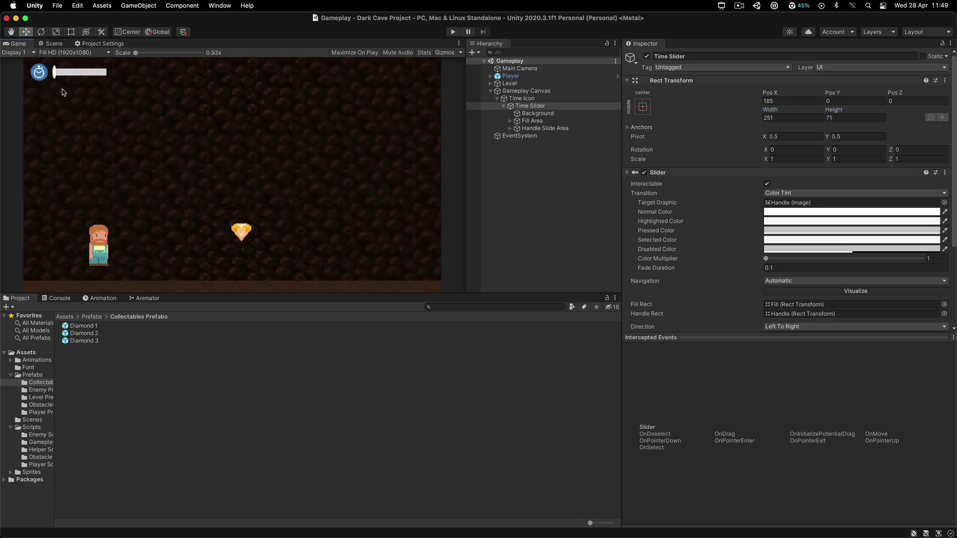
{"action": "left_click", "coordinate": [52, 43]}
{"action": "scroll", "coordinate": [100, 97], "scroll_direction": "up", "scroll_amount": 5}
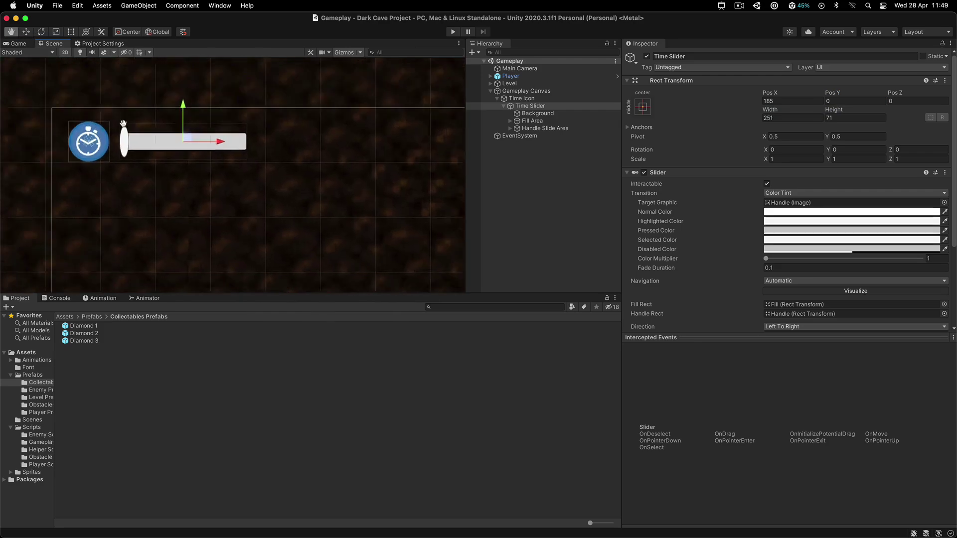
Set the Time Slider's value to 1 so the bar fills completely
{"action": "left_click", "coordinate": [23, 44]}
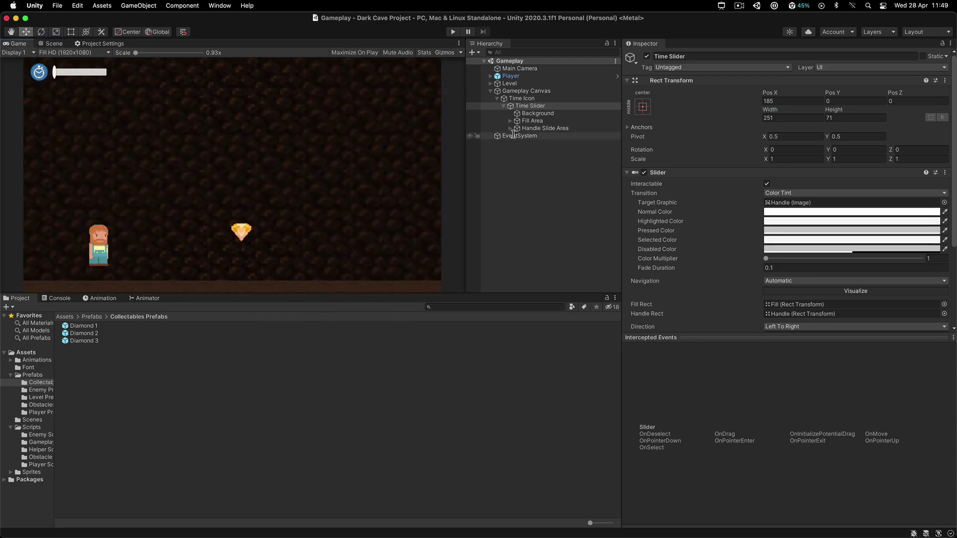
{"action": "left_click_drag", "start_coordinate": [766, 259], "coordinate": [884, 268]}
{"action": "key", "text": "super+z"}
{"action": "scroll", "coordinate": [792, 284], "scroll_direction": "down", "scroll_amount": 5}
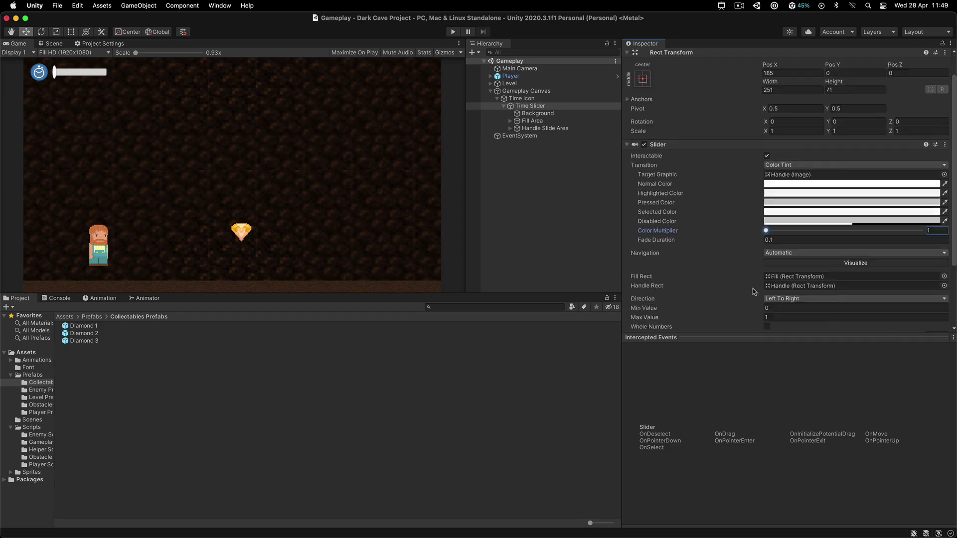
{"action": "left_click_drag", "start_coordinate": [766, 249], "coordinate": [923, 252]}
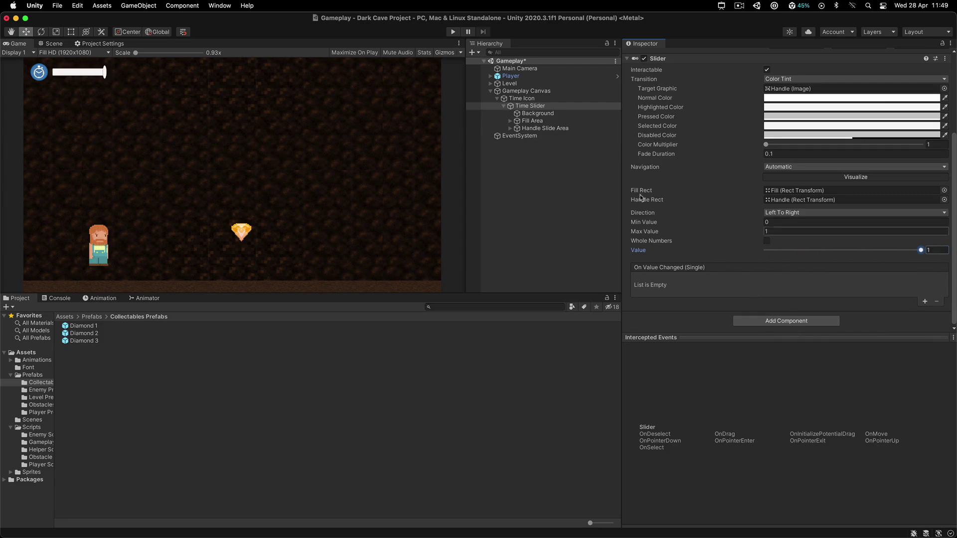
Delete the slider's Handle Slide Area to remove the knob
{"action": "left_click", "coordinate": [545, 128]}
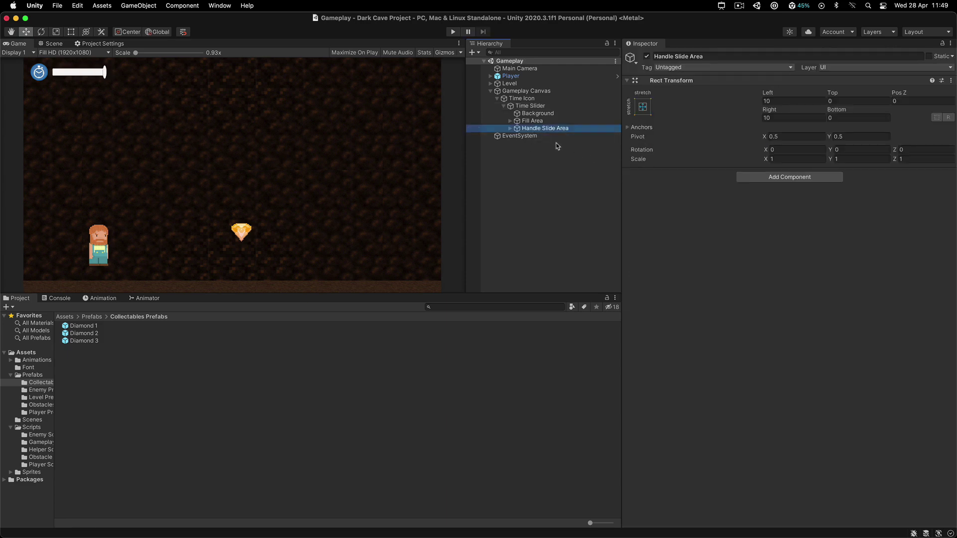
{"action": "key", "text": "super+BackSpace"}
{"action": "left_click", "coordinate": [54, 43]}
{"action": "scroll", "coordinate": [171, 135], "scroll_direction": "down", "scroll_amount": 2}
{"action": "scroll", "coordinate": [164, 150], "scroll_direction": "up", "scroll_amount": 5}
{"action": "middle_click_drag", "start_coordinate": [164, 150], "coordinate": [231, 145]}
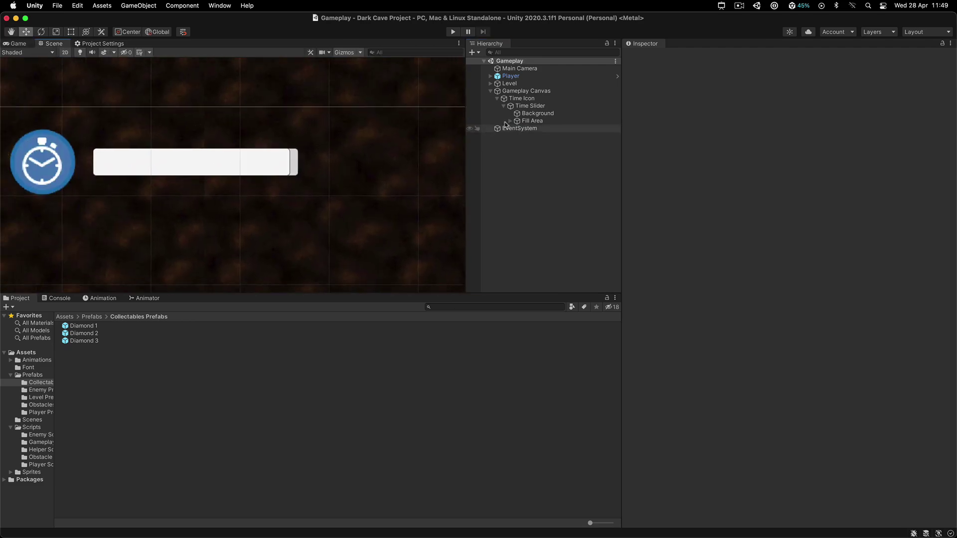
Stretch the Fill Area's right edge to the bar's end with the Rect tool, then save
{"action": "left_click", "coordinate": [530, 105]}
{"action": "key", "text": "Down"}
{"action": "key", "text": "Down"}
{"action": "key", "text": "t"}
{"action": "scroll", "coordinate": [289, 162], "scroll_direction": "up", "scroll_amount": 1}
{"action": "left_click", "coordinate": [287, 159]}
{"action": "left_click", "coordinate": [287, 160]}
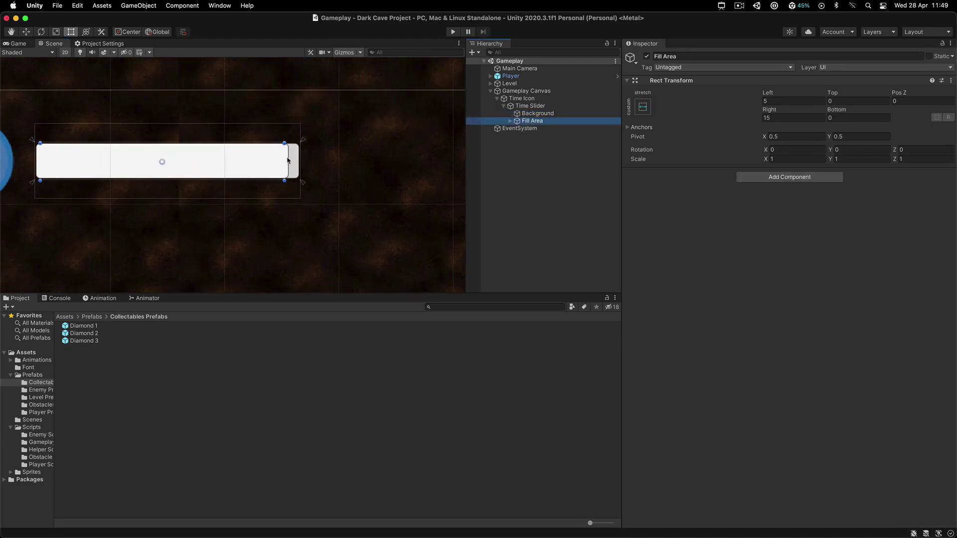
{"action": "left_click_drag", "start_coordinate": [284, 157], "coordinate": [296, 157]}
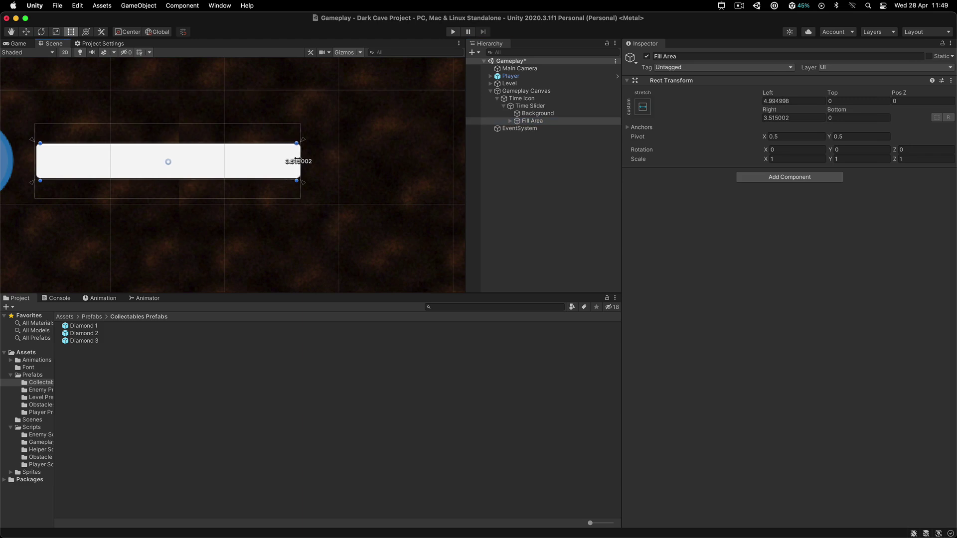
{"action": "key", "text": "super+s"}
{"action": "left_click", "coordinate": [563, 194]}
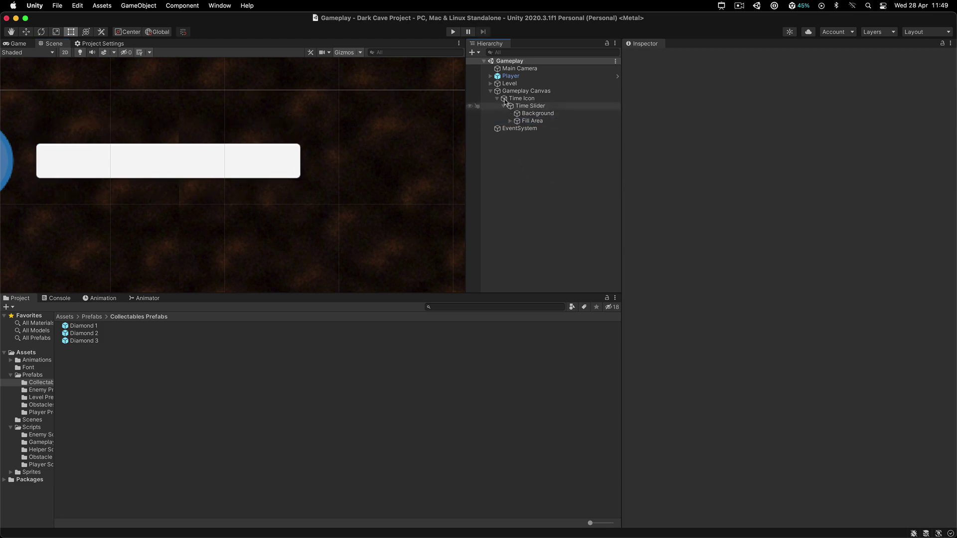
Test the bar emptying and refilling in the Game view, leaving the value at 1
{"action": "left_click", "coordinate": [25, 44]}
{"action": "scroll", "coordinate": [72, 82], "scroll_direction": "up", "scroll_amount": 8}
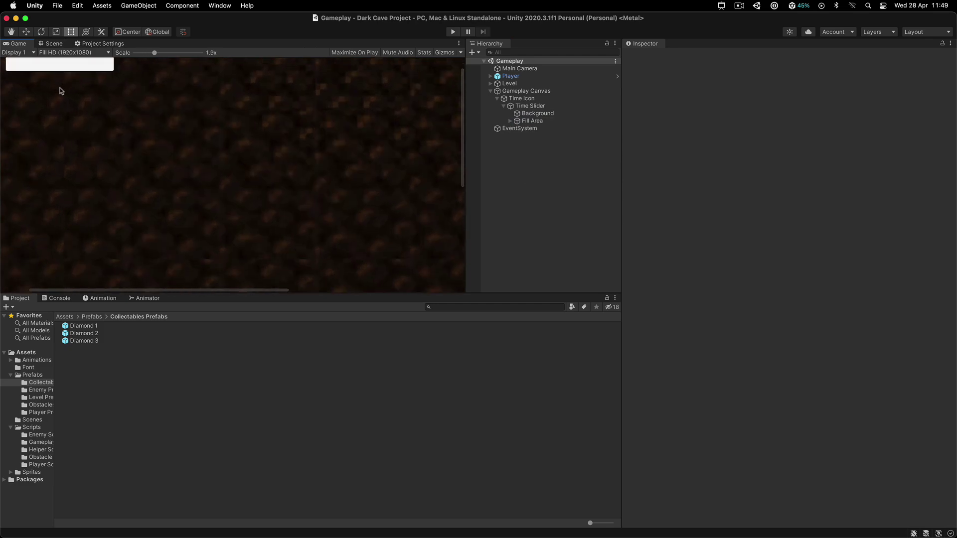
{"action": "left_click_drag", "start_coordinate": [117, 290], "coordinate": [96, 213]}
{"action": "left_click_drag", "start_coordinate": [463, 98], "coordinate": [463, 70]}
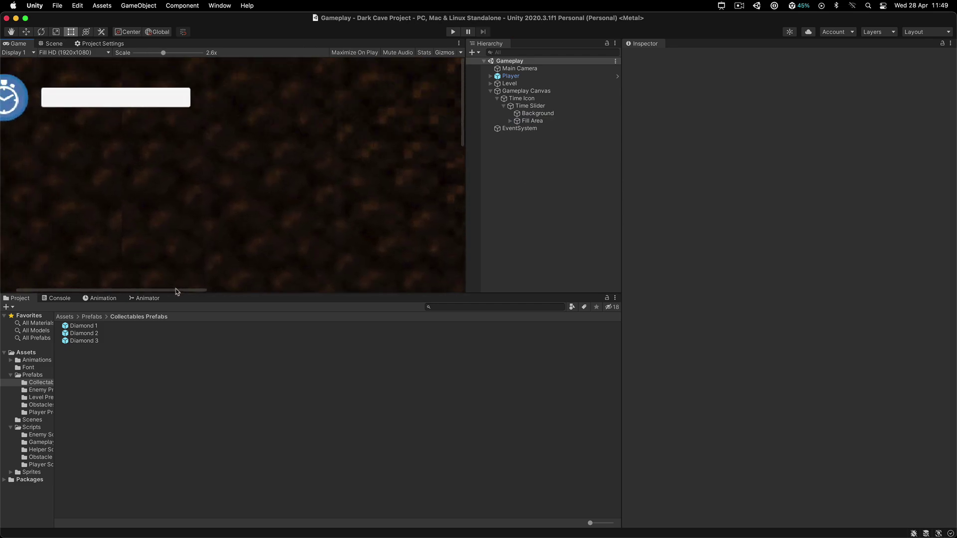
{"action": "left_click_drag", "start_coordinate": [177, 292], "coordinate": [161, 292]}
{"action": "left_click", "coordinate": [525, 105]}
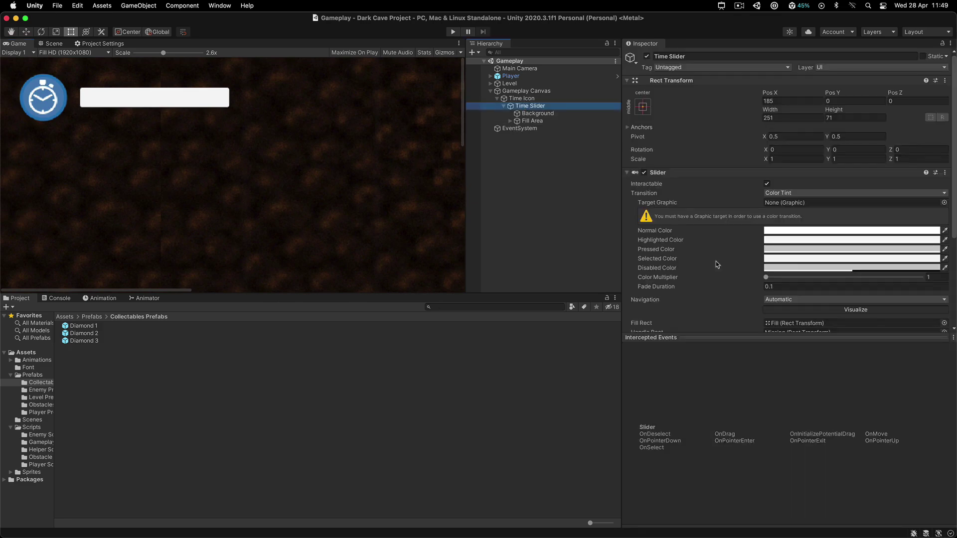
{"action": "scroll", "coordinate": [842, 297], "scroll_direction": "down", "scroll_amount": 5}
{"action": "left_click_drag", "start_coordinate": [923, 252], "coordinate": [944, 250]}
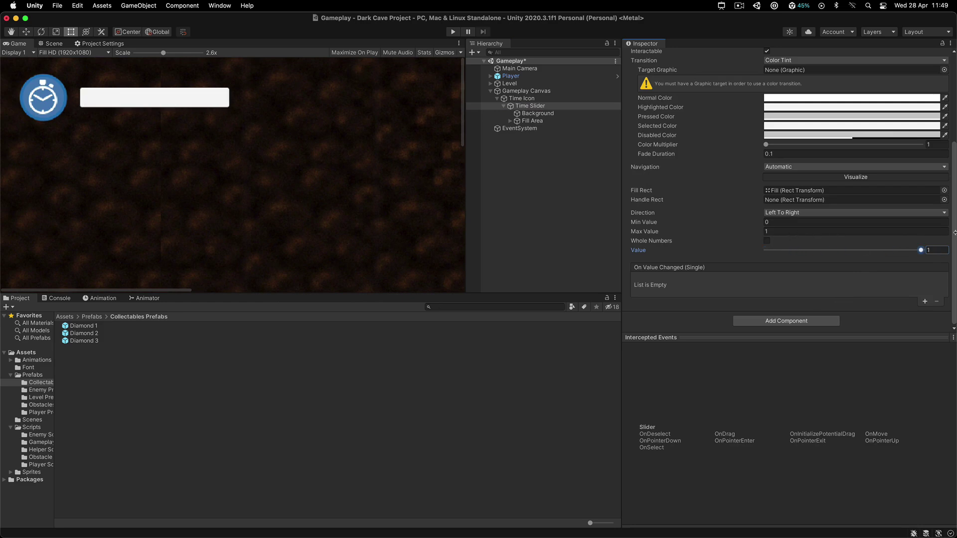
{"action": "left_click", "coordinate": [52, 43]}
Frame the Time Slider in the Scene view and select the Fill inside Fill Area
{"action": "scroll", "coordinate": [103, 152], "scroll_direction": "down", "scroll_amount": 3}
{"action": "middle_click_drag", "start_coordinate": [97, 156], "coordinate": [168, 148]}
{"action": "scroll", "coordinate": [167, 148], "scroll_direction": "up", "scroll_amount": 1}
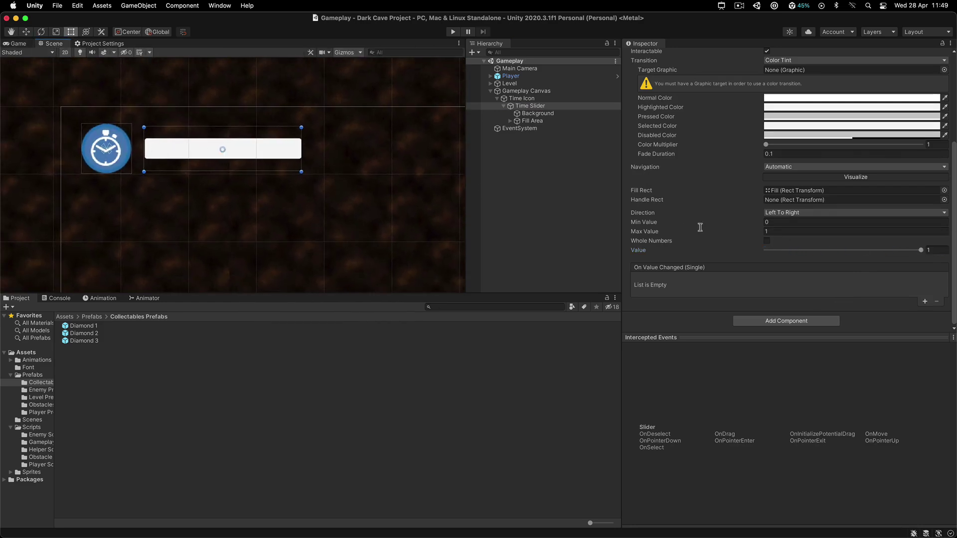
{"action": "scroll", "coordinate": [779, 232], "scroll_direction": "up", "scroll_amount": 5}
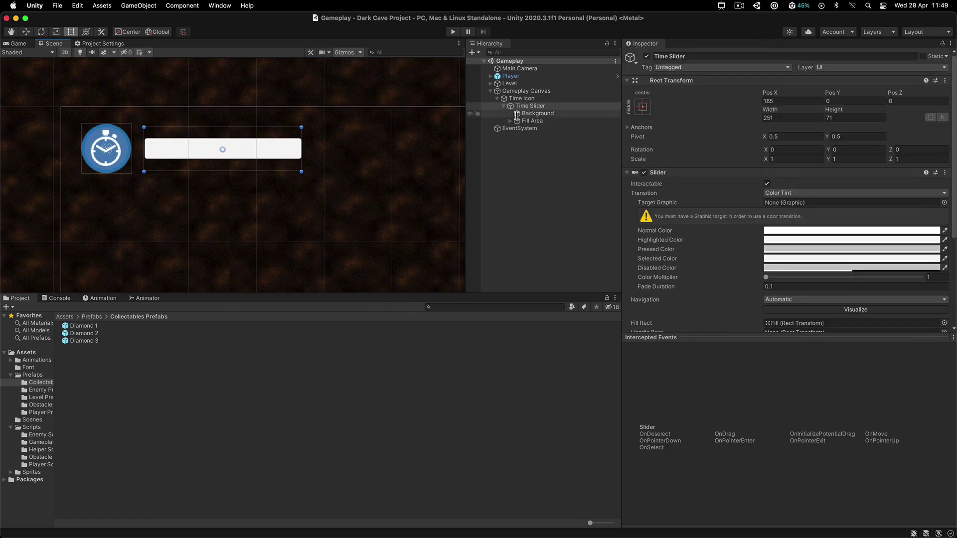
{"action": "left_click", "coordinate": [526, 114]}
{"action": "left_click", "coordinate": [530, 122]}
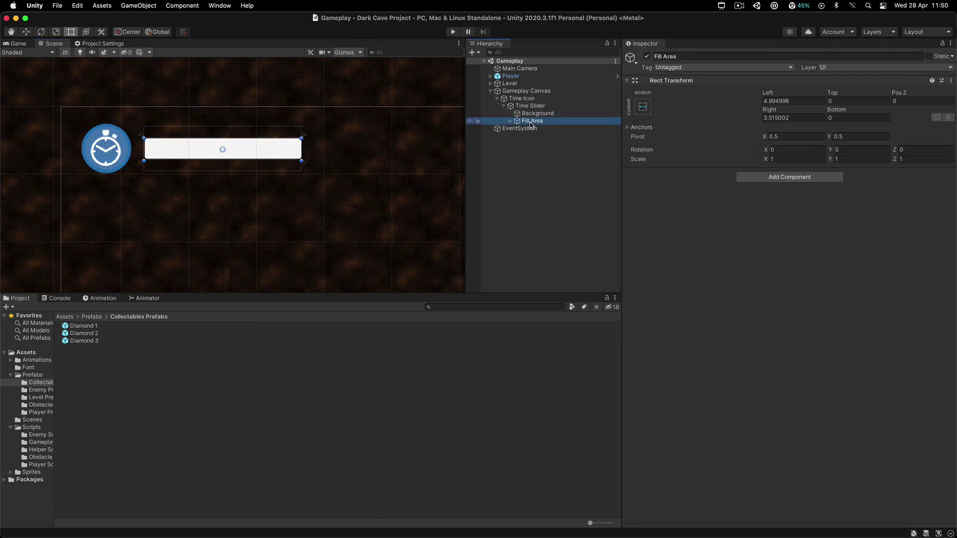
{"action": "key", "text": "Right"}
{"action": "key", "text": "Down"}
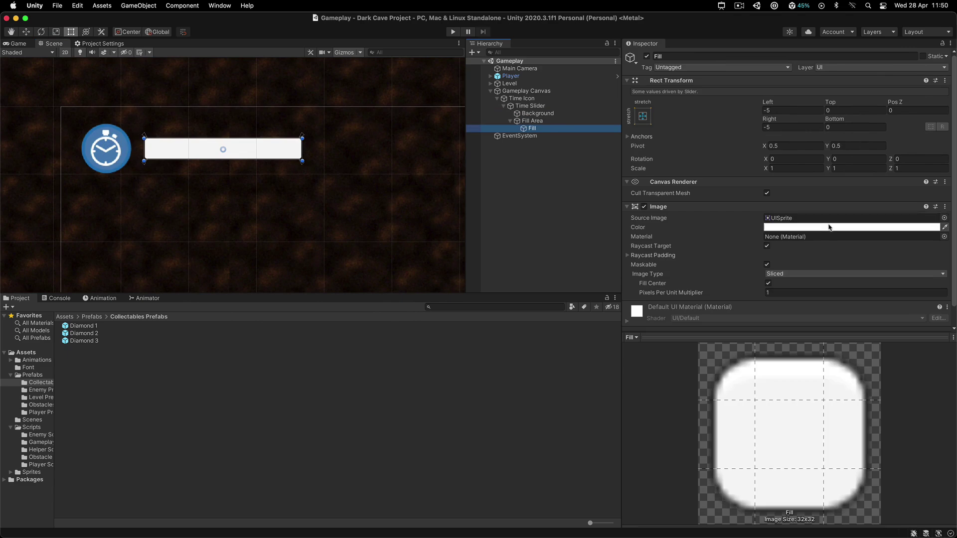
Colour the Fill image with the stopwatch's blue (457FB7) via the eyedropper, then save
{"action": "left_click", "coordinate": [830, 227]}
{"action": "left_click_drag", "start_coordinate": [859, 295], "coordinate": [885, 278]}
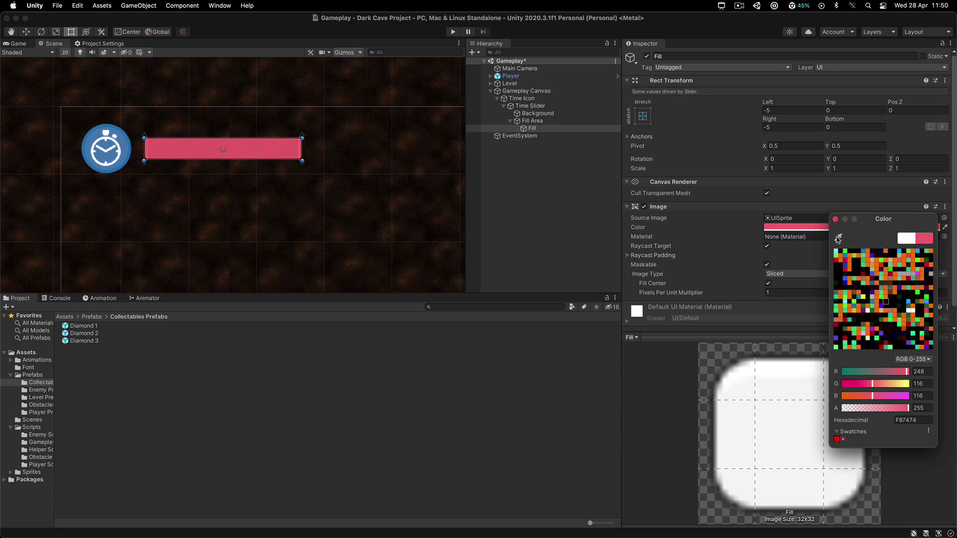
{"action": "left_click", "coordinate": [126, 139]}
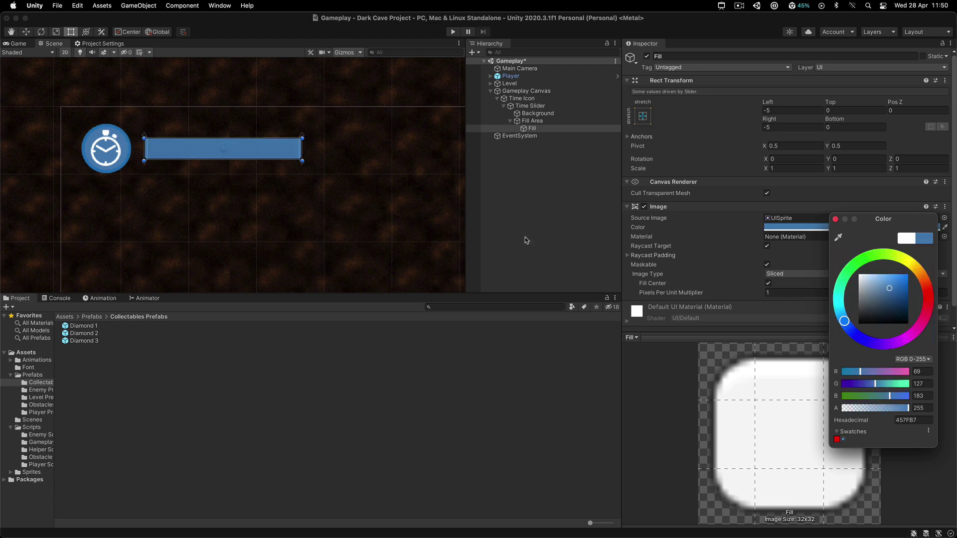
{"action": "left_click", "coordinate": [545, 196]}
{"action": "key", "text": "super+s"}
Recheck the Fill's colour settings, then deselect the Fill
{"action": "left_click", "coordinate": [527, 128]}
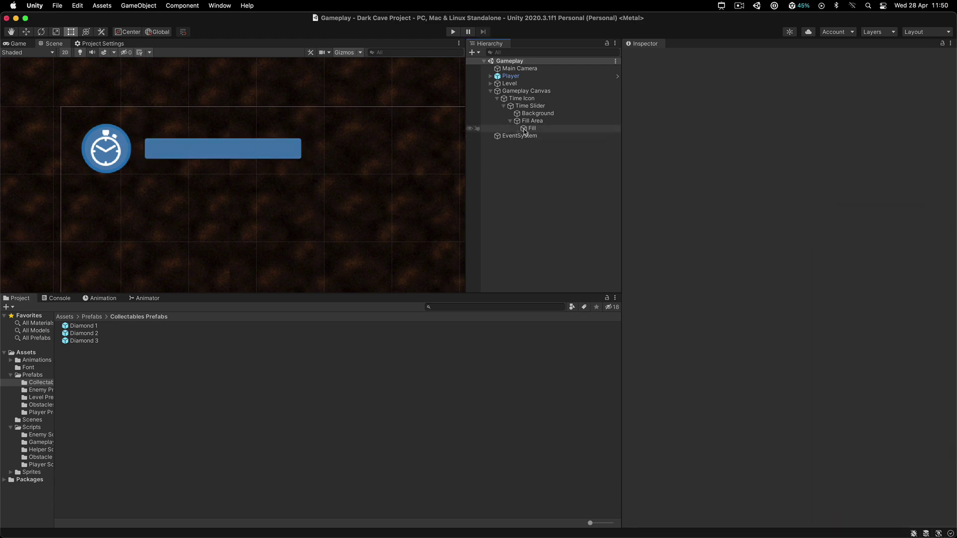
{"action": "left_click", "coordinate": [815, 227]}
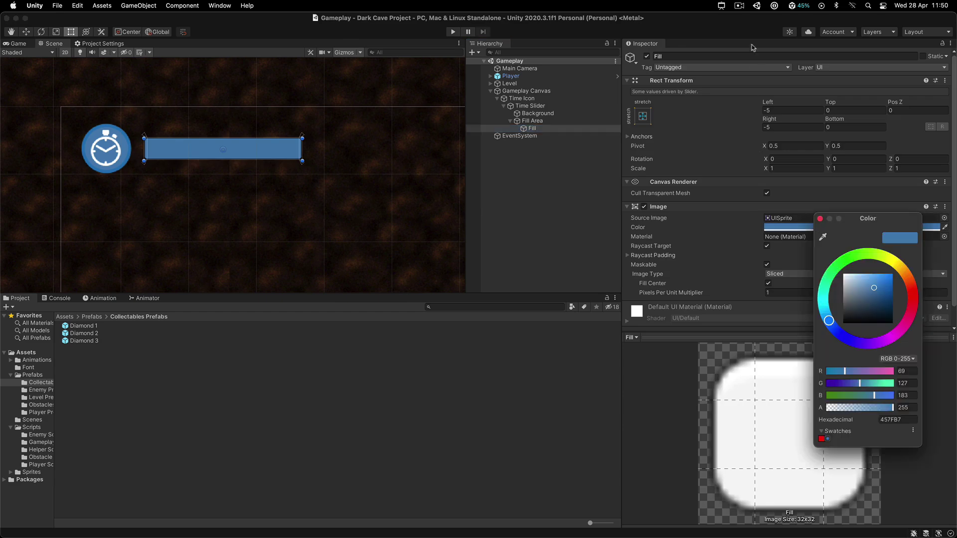
{"action": "left_click", "coordinate": [722, 6]}
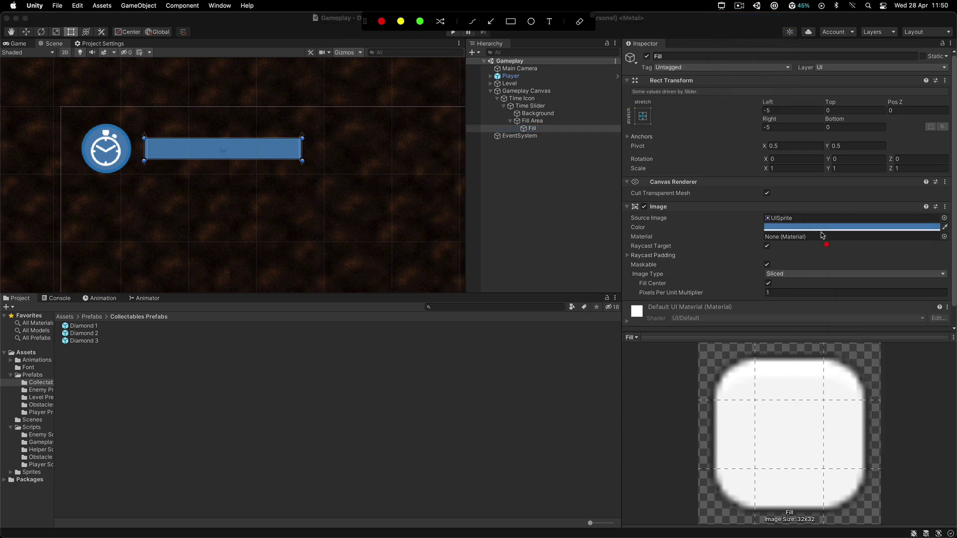
{"action": "key", "text": "Escape"}
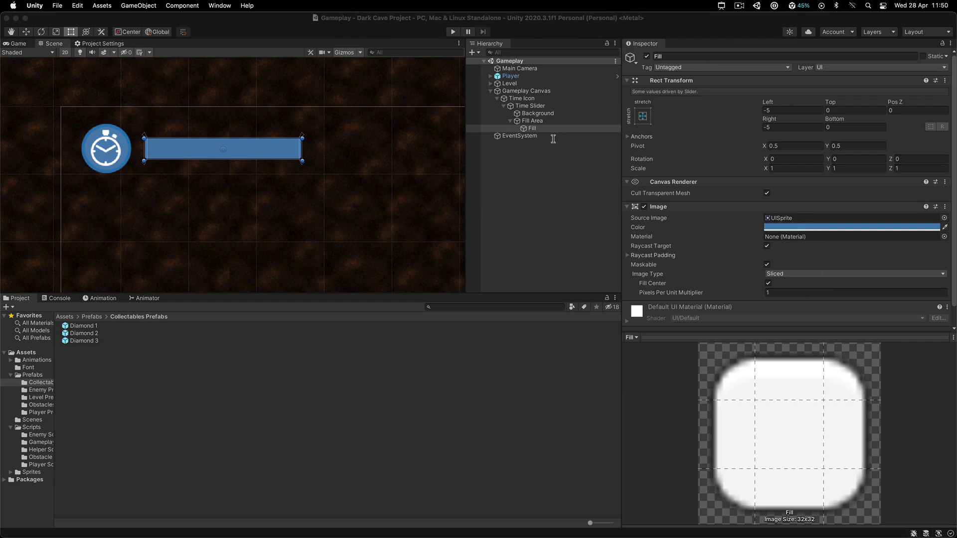
{"action": "left_click", "coordinate": [799, 228]}
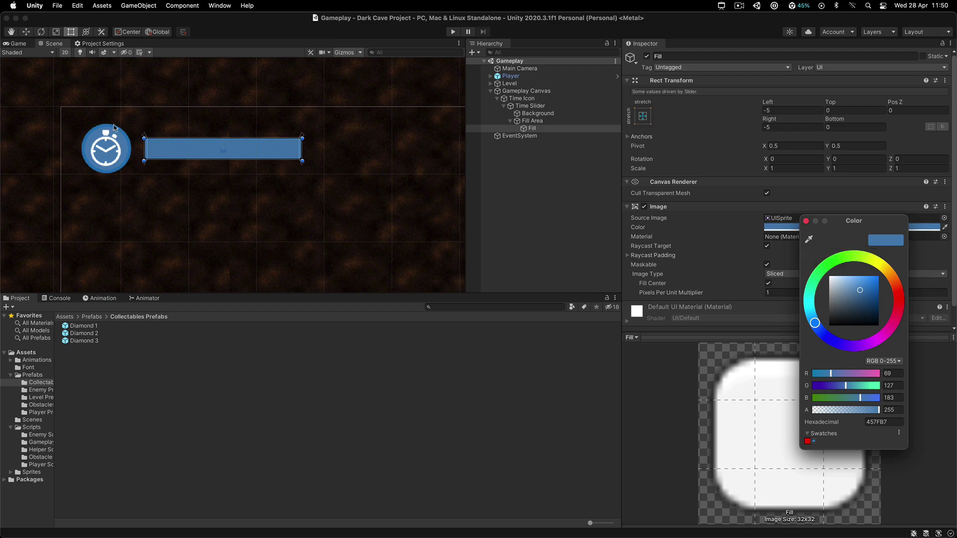
{"action": "left_click", "coordinate": [523, 173]}
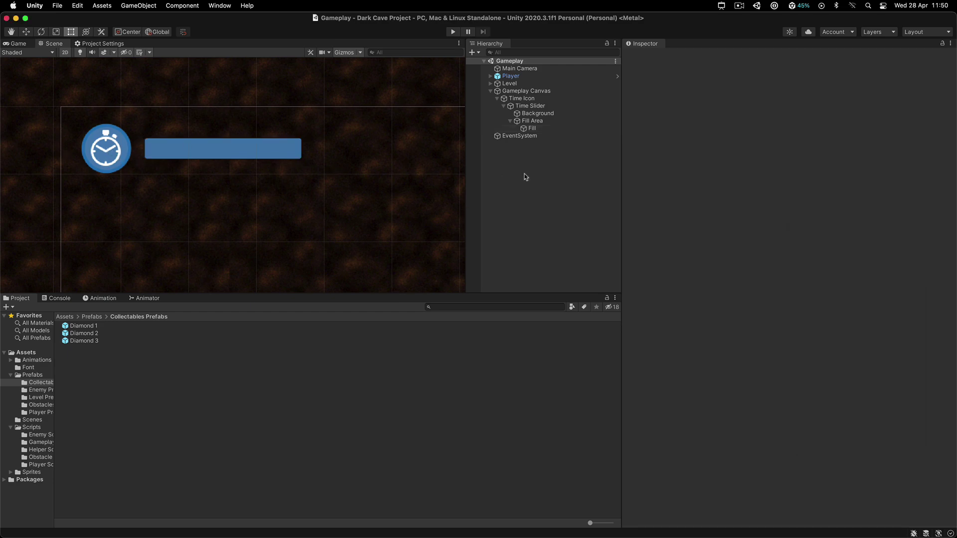
Frame the HUD in the Scene view and collapse the Time Slider's Fill, Background and other children
{"action": "scroll", "coordinate": [176, 211], "scroll_direction": "down", "scroll_amount": 3}
{"action": "middle_click_drag", "start_coordinate": [216, 228], "coordinate": [175, 193]}
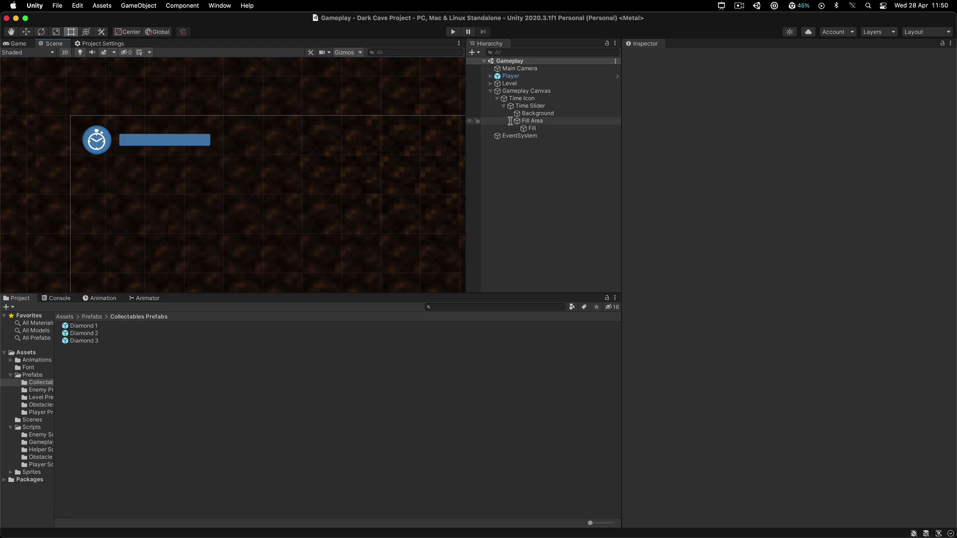
{"action": "left_click", "coordinate": [503, 105]}
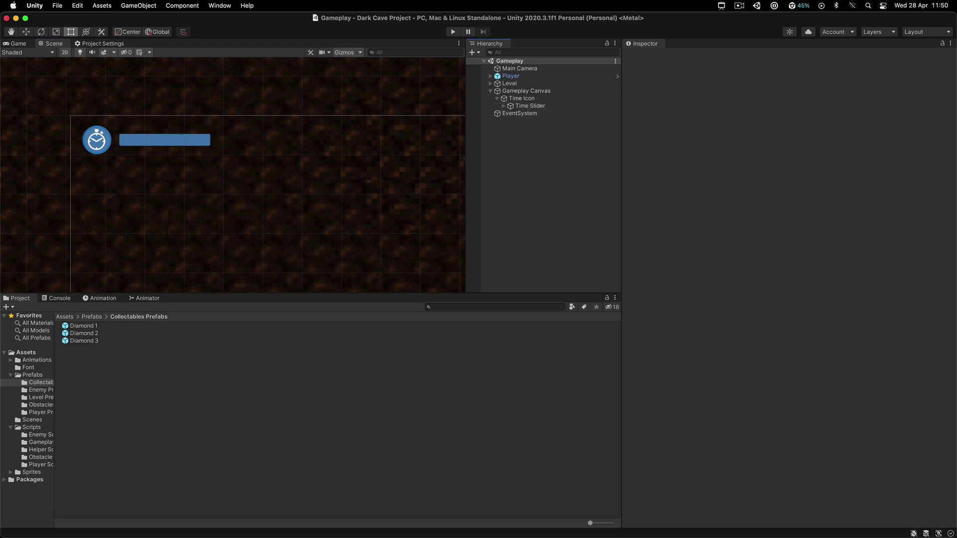
{"action": "left_click", "coordinate": [529, 107]}
Duplicate the Time Icon together with its slider and name the copy 'Air Icon'
{"action": "key", "text": "super+d"}
{"action": "key", "text": "Return"}
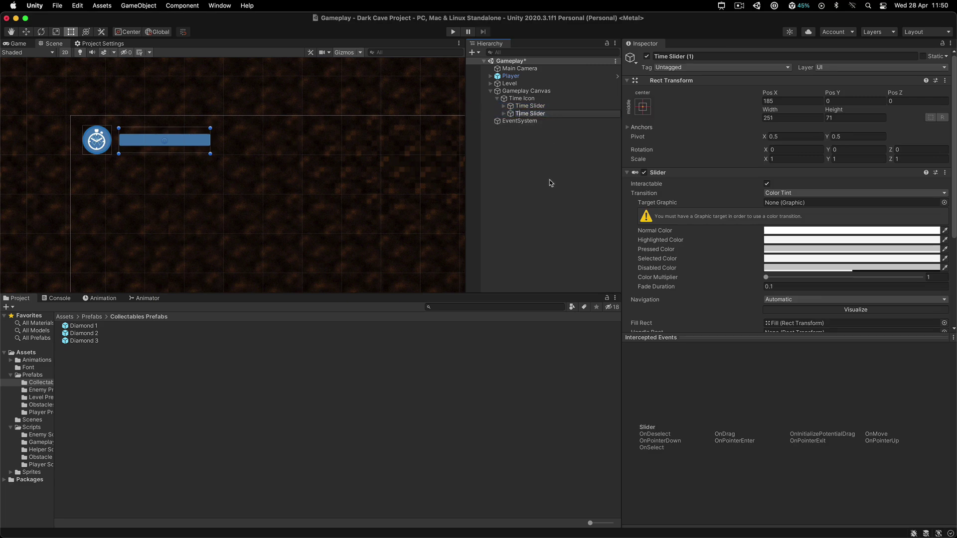
{"action": "key", "text": "super+z"}
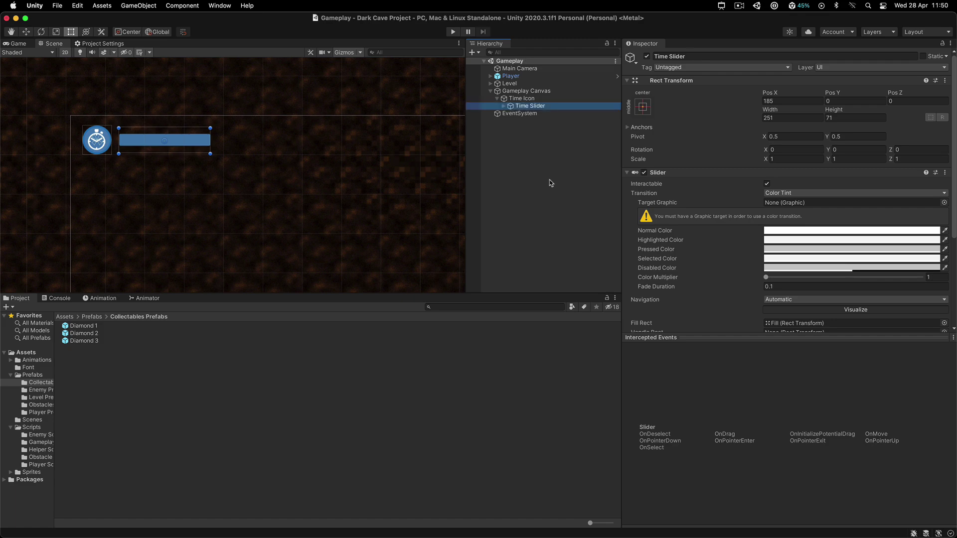
{"action": "left_click", "coordinate": [505, 101]}
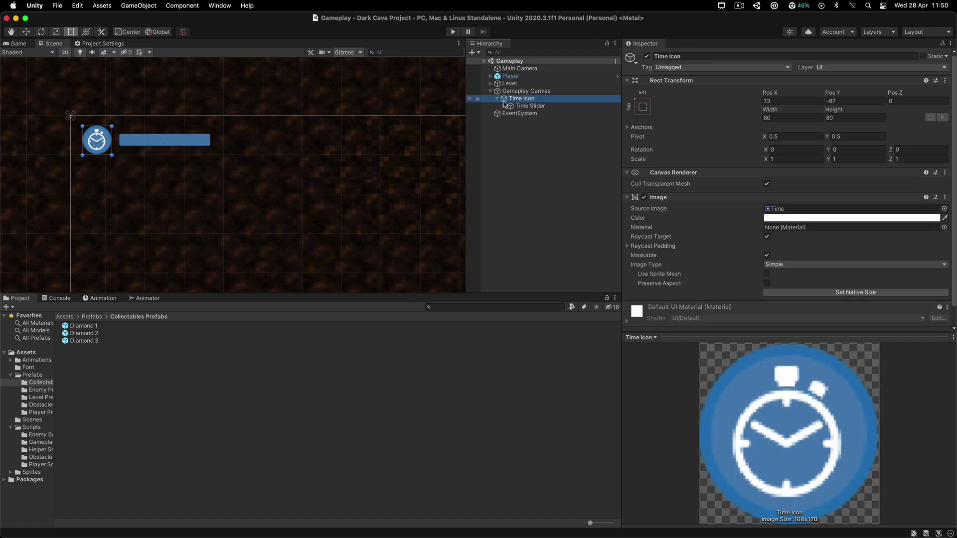
{"action": "left_click", "coordinate": [497, 99]}
{"action": "key", "text": "super+d"}
{"action": "key", "text": "Return"}
{"action": "key", "text": "Right"}
{"action": "key", "text": "BackSpace"}
{"action": "key", "text": "BackSpace"}
{"action": "key", "text": "BackSpace"}
{"action": "type", "text": "r"}
{"action": "key", "text": "Return"}
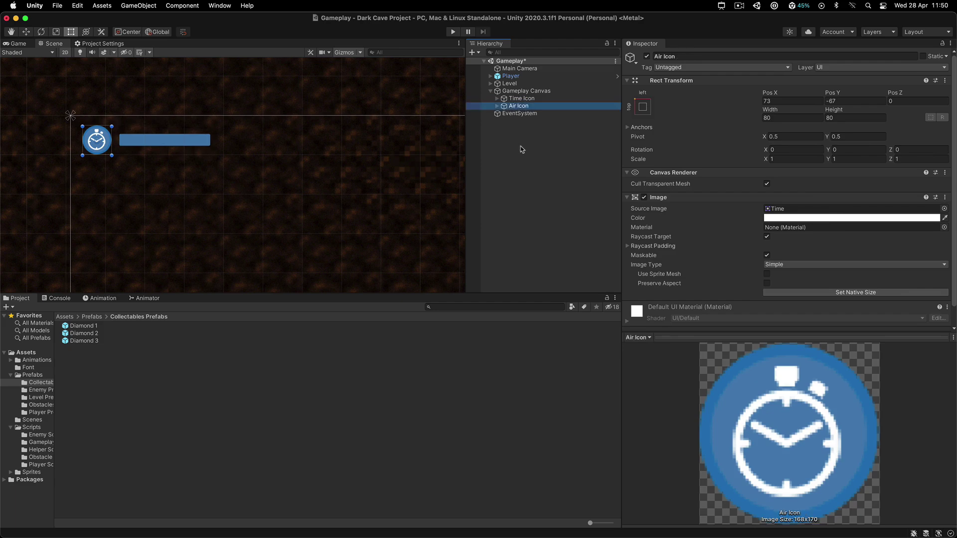
Move the Air Icon to Pos Y -182 and save the scene
{"action": "key", "text": "Right"}
{"action": "key", "text": "Down"}
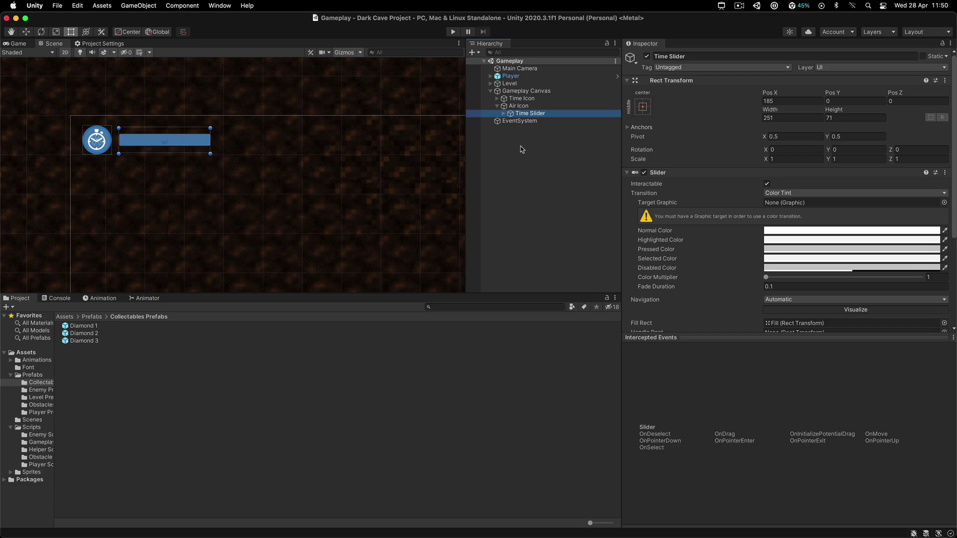
{"action": "key", "text": "Up"}
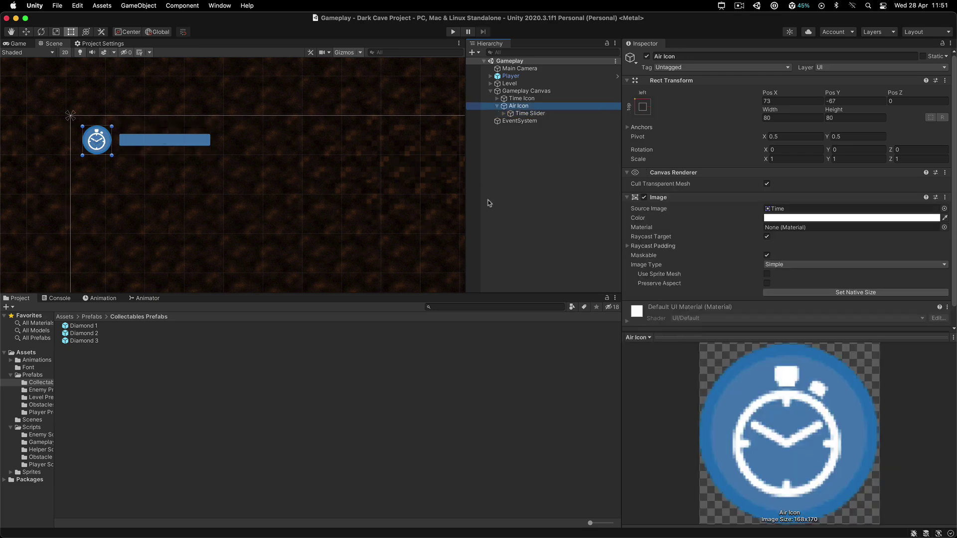
{"action": "left_click", "coordinate": [854, 102]}
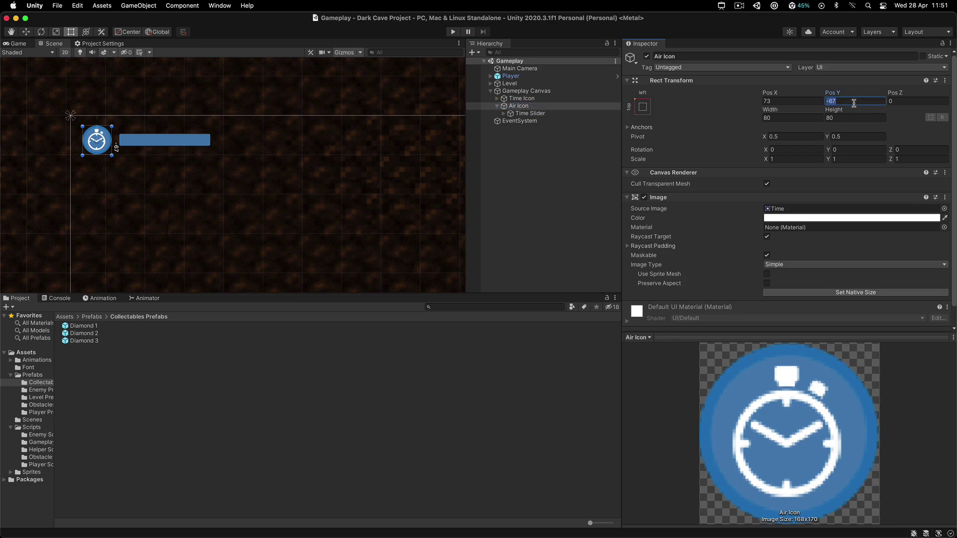
{"action": "type", "text": "-182"}
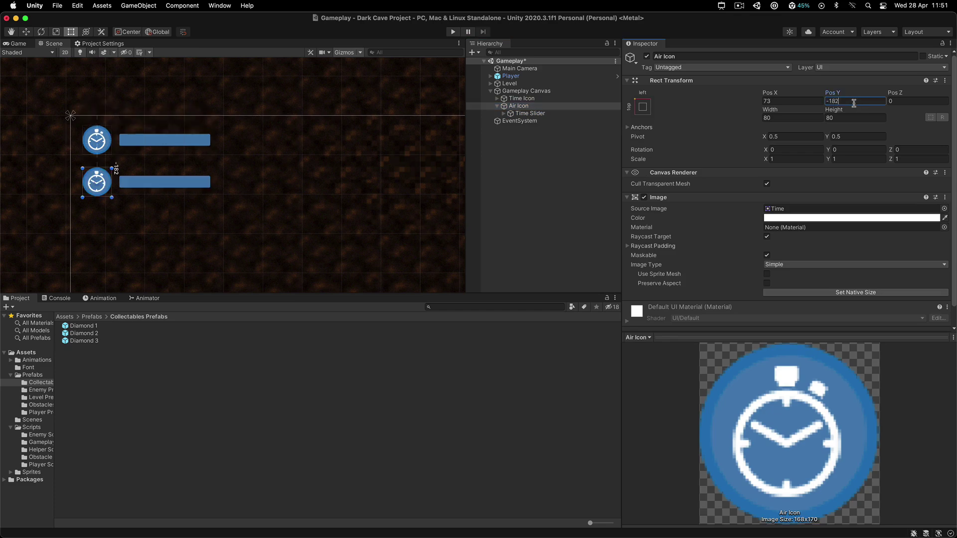
{"action": "key", "text": "super+s"}
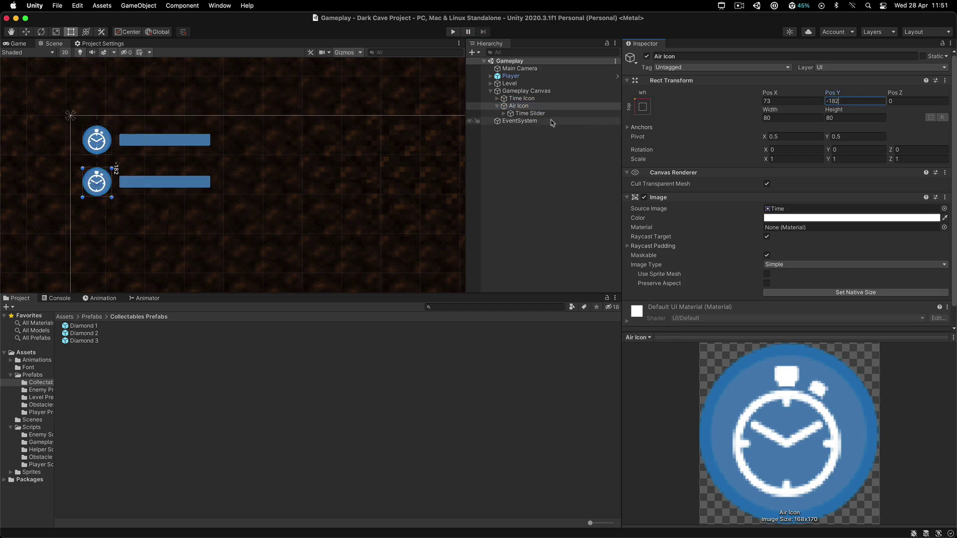
{"action": "left_click", "coordinate": [944, 208]}
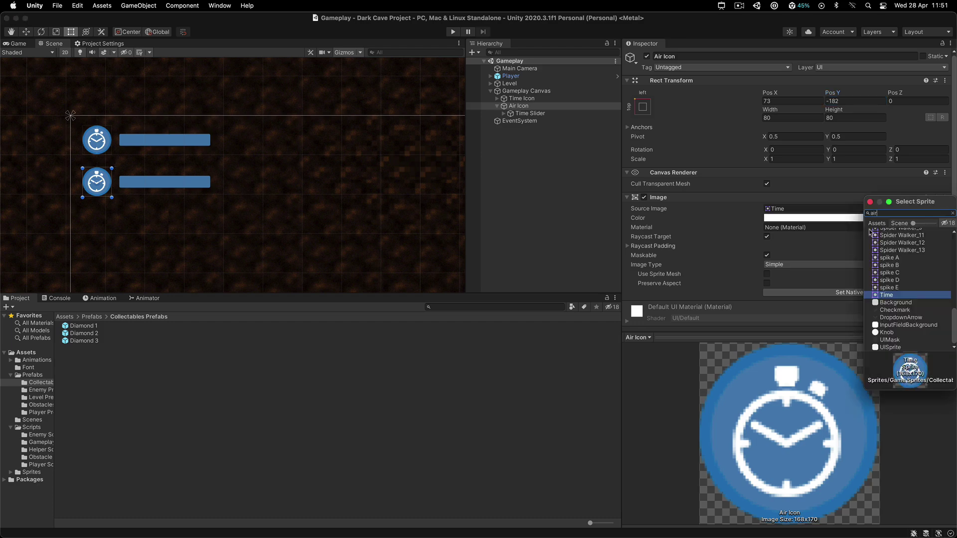
Assign the Air sprite to Air Icon, save, and rename its copied slider to Air Slider
{"action": "left_click", "coordinate": [879, 240]}
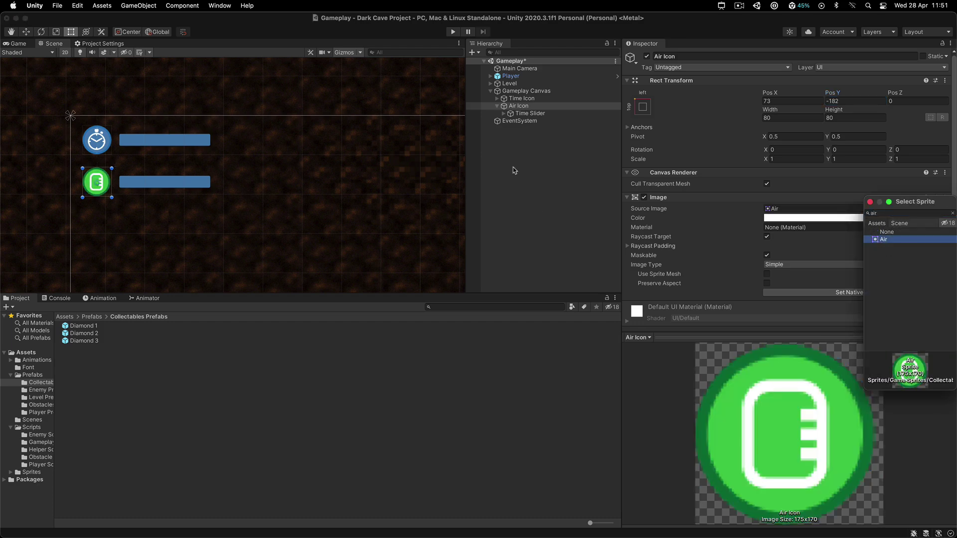
{"action": "key", "text": "super+s"}
{"action": "left_click", "coordinate": [511, 113]}
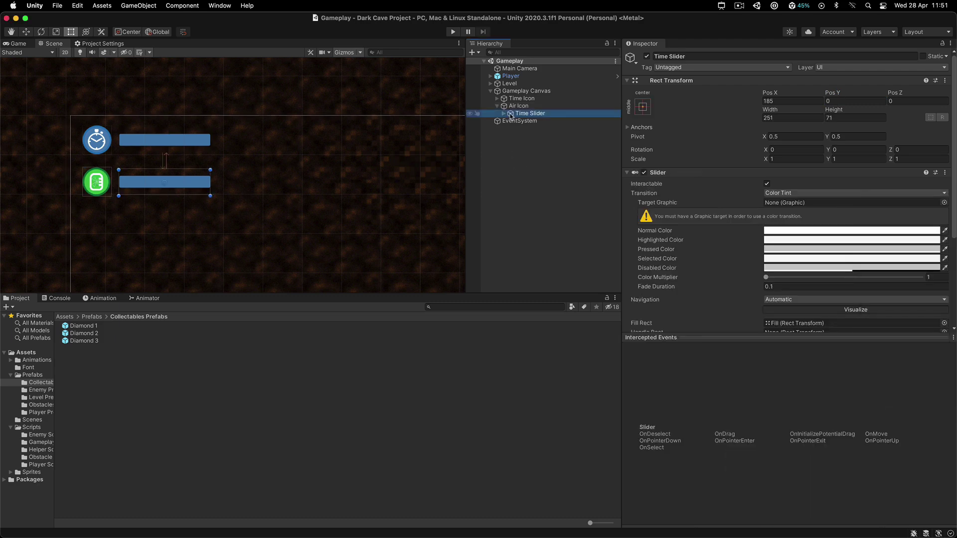
{"action": "left_click", "coordinate": [520, 115]}
{"action": "double_click", "coordinate": [521, 114]}
{"action": "type", "text": "Air"}
{"action": "key", "text": "Return"}
Eyedropper the Air icon's green into the Air Slider Fill colour and preview the Game view
{"action": "left_click", "coordinate": [504, 114]}
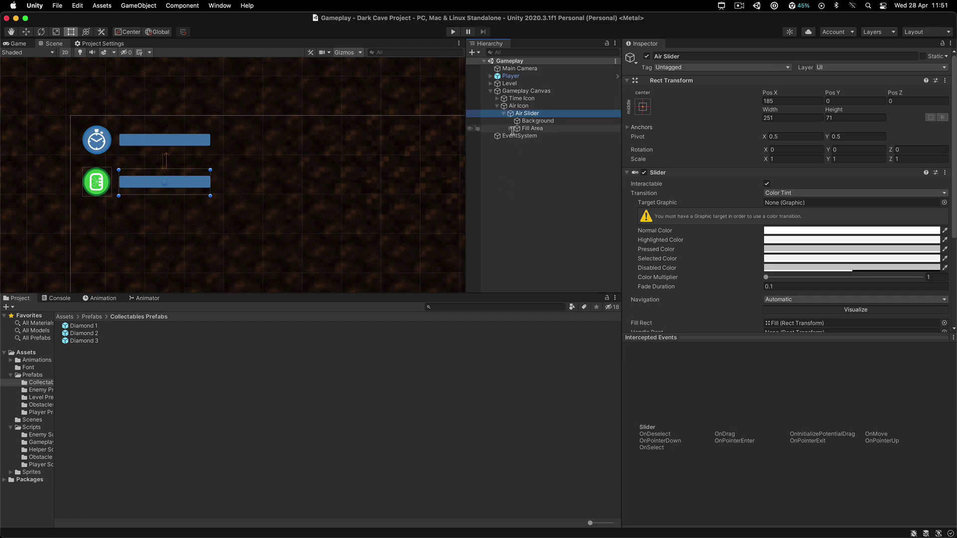
{"action": "left_click", "coordinate": [532, 129]}
{"action": "left_click", "coordinate": [511, 129]}
{"action": "left_click", "coordinate": [531, 136]}
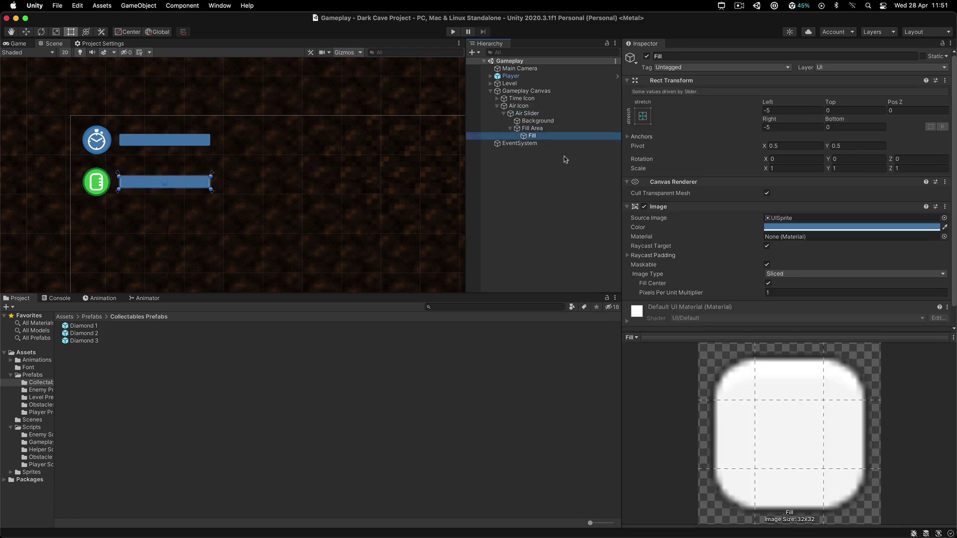
{"action": "left_click", "coordinate": [944, 227]}
{"action": "left_click", "coordinate": [106, 180]}
{"action": "left_click", "coordinate": [514, 195]}
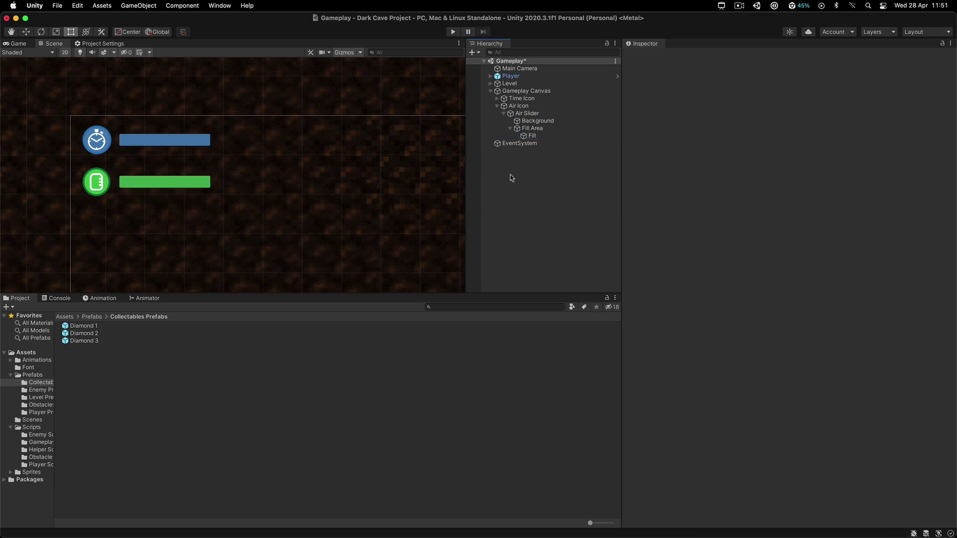
{"action": "left_click", "coordinate": [18, 44]}
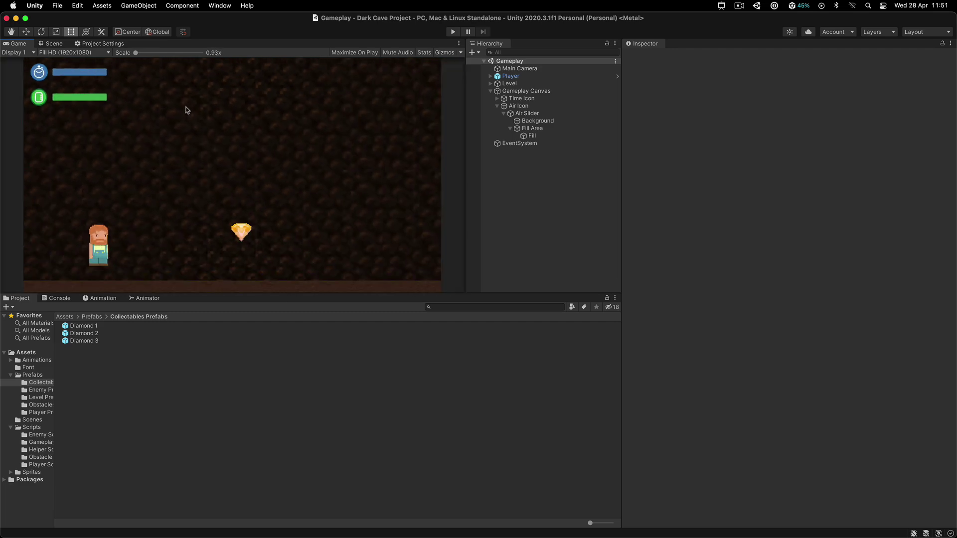
{"action": "left_click", "coordinate": [504, 113]}
{"action": "scroll", "coordinate": [878, 299], "scroll_direction": "down", "scroll_amount": 5}
{"action": "left_click_drag", "start_coordinate": [920, 252], "coordinate": [842, 251]}
{"action": "key", "text": "super+z"}
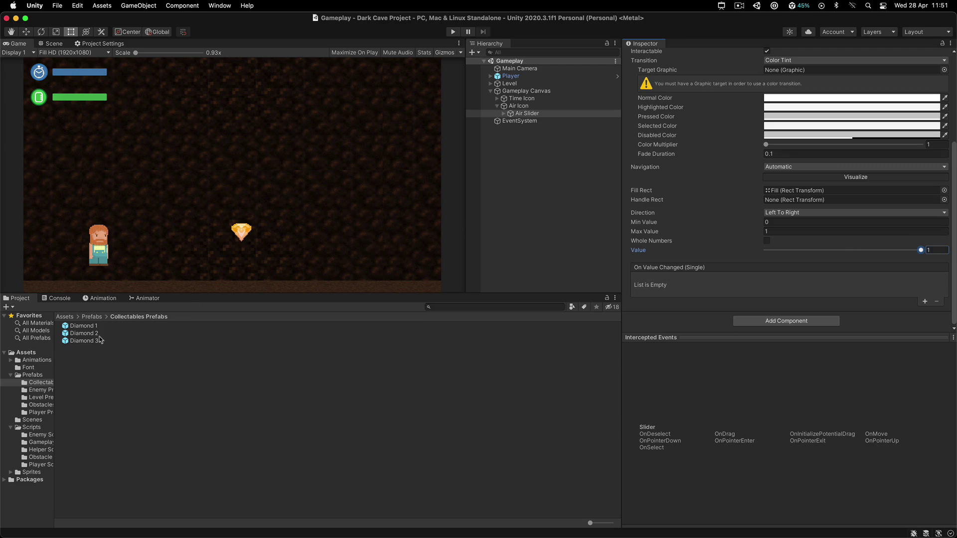
Create an empty game object in the hierarchy named Gameplay Controller
{"action": "right_click", "coordinate": [513, 212]}
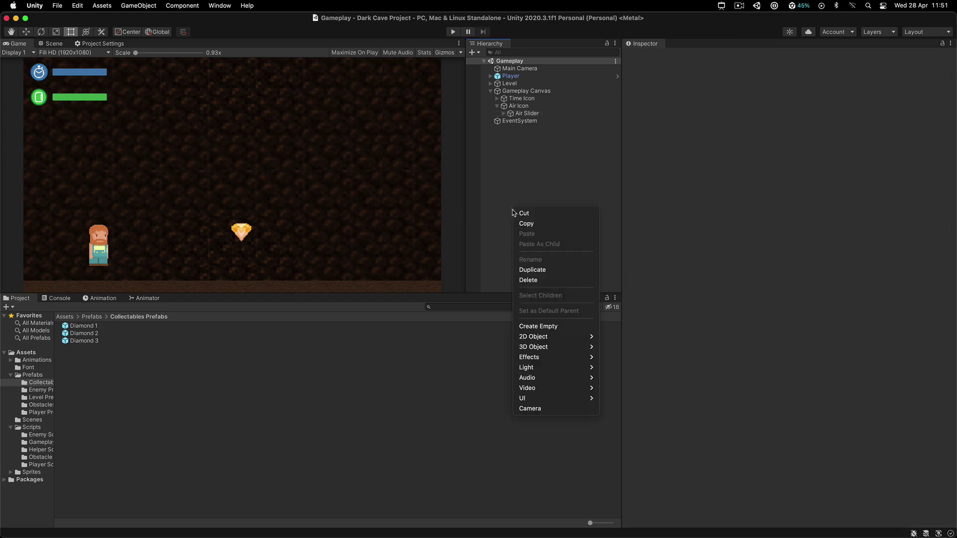
{"action": "left_click", "coordinate": [535, 326]}
{"action": "type", "text": "Ga"}
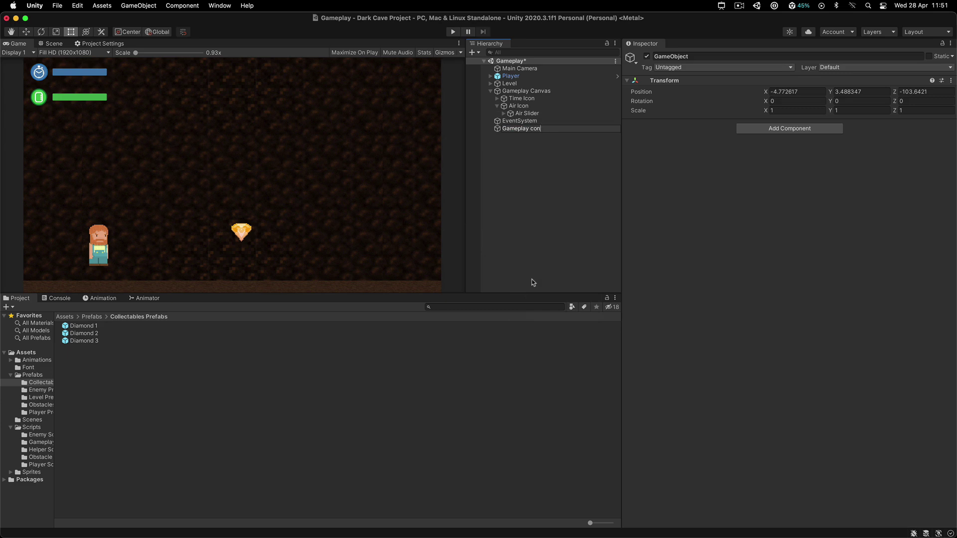
{"action": "type", "text": "meplay Controller"}
{"action": "key", "text": "Return"}
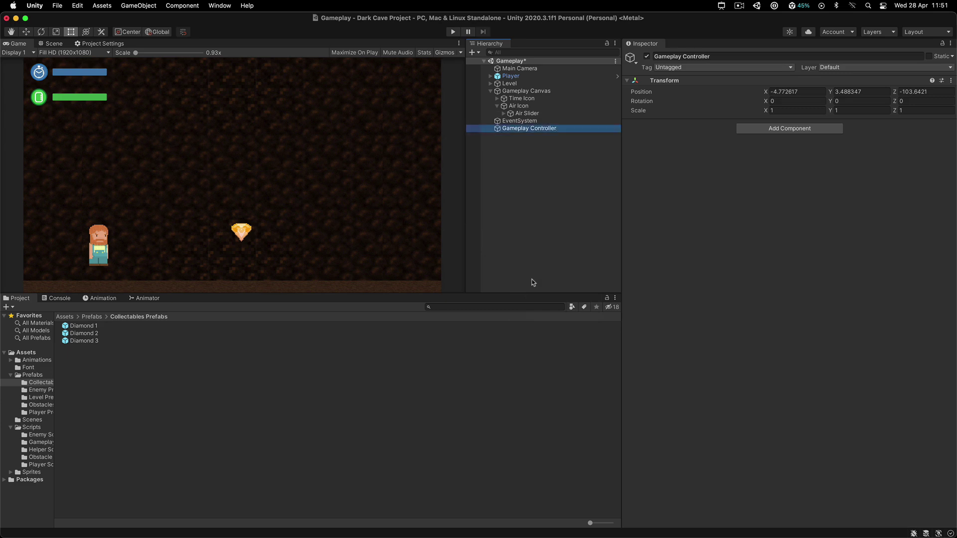
Reset Gameplay Controller's Transform to the origin and save the scene
{"action": "right_click", "coordinate": [656, 83]}
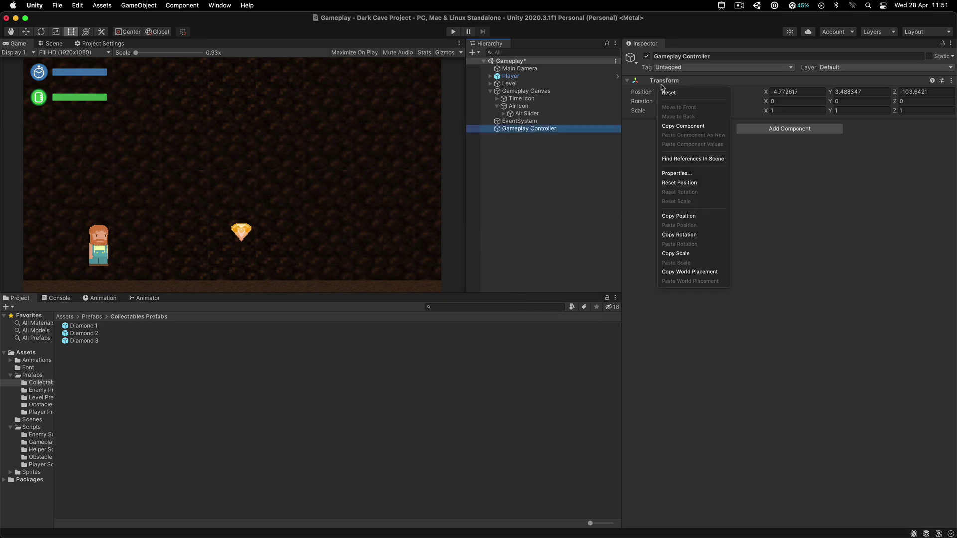
{"action": "left_click", "coordinate": [667, 91]}
{"action": "key", "text": "super+s"}
Navigate from Assets into the Scripts > Gameplay Scripts folder
{"action": "left_click", "coordinate": [66, 317]}
{"action": "left_click", "coordinate": [88, 357]}
{"action": "double_click", "coordinate": [88, 357]}
{"action": "double_click", "coordinate": [103, 334]}
Create a C# script named GameplayContorller in Gameplay Scripts and open it in Visual Studio
{"action": "right_click", "coordinate": [95, 424]}
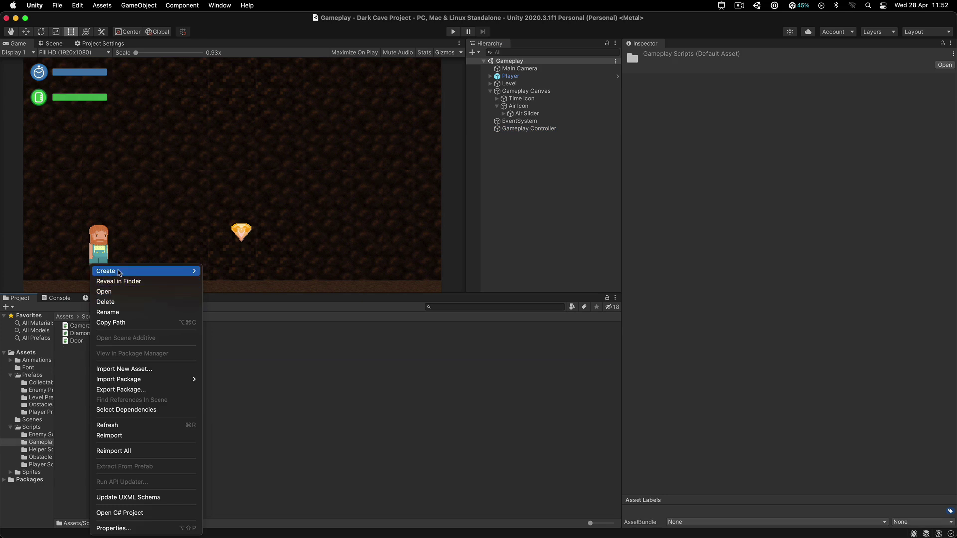
{"action": "mouse_move", "coordinate": [119, 272]}
{"action": "mouse_move", "coordinate": [246, 163]}
{"action": "left_click", "coordinate": [223, 287]}
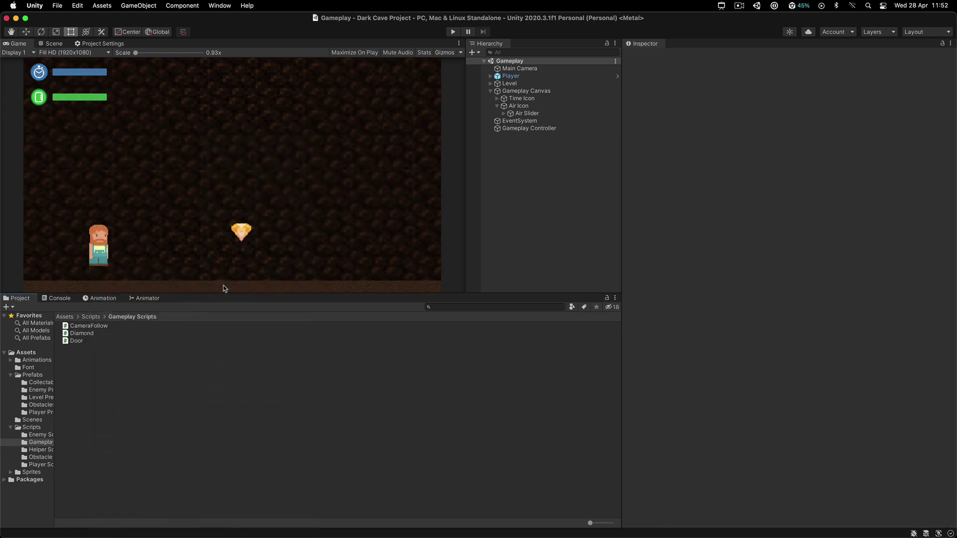
{"action": "key", "text": "e"}
{"action": "right_click", "coordinate": [120, 386]}
{"action": "mouse_move", "coordinate": [157, 270]}
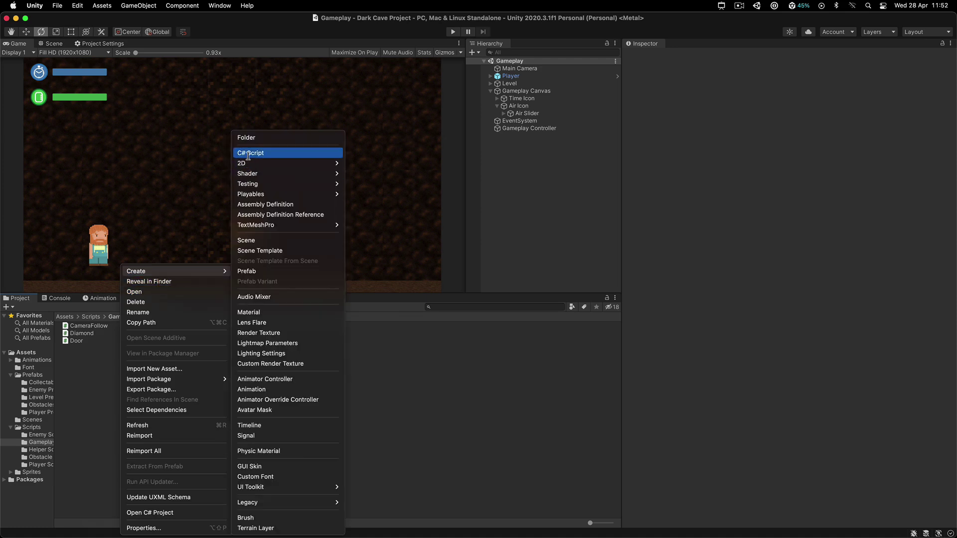
{"action": "left_click", "coordinate": [259, 153]}
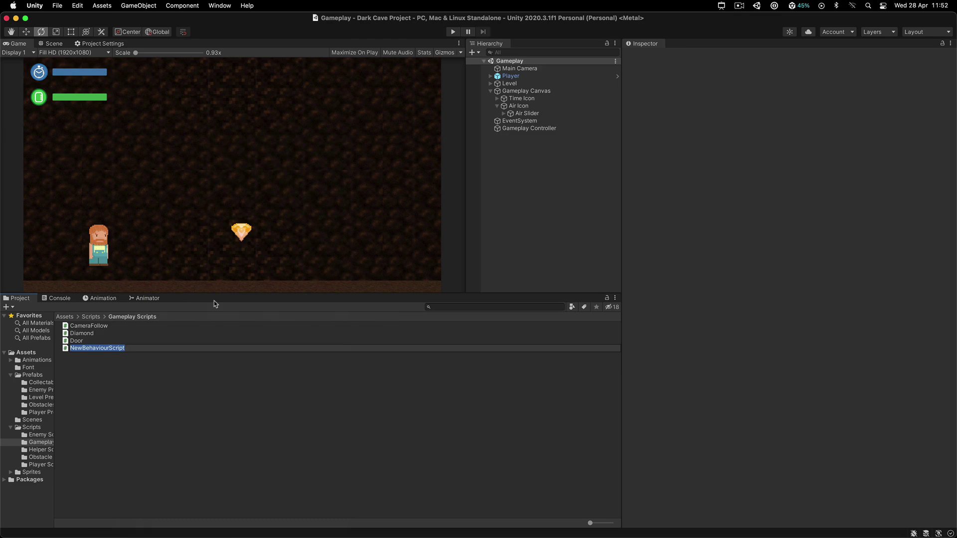
{"action": "type", "text": "GameplayContorller"}
{"action": "key", "text": "Return"}
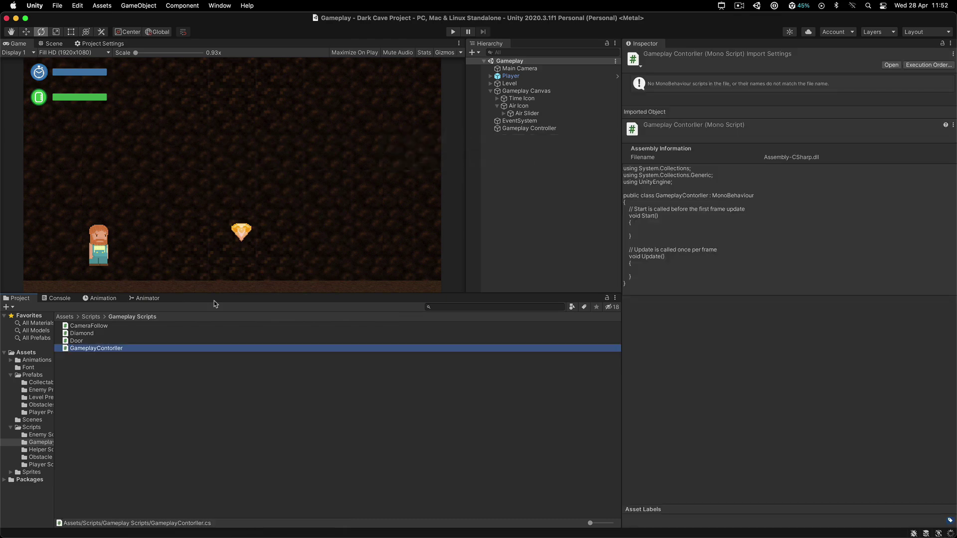
{"action": "double_click", "coordinate": [105, 351]}
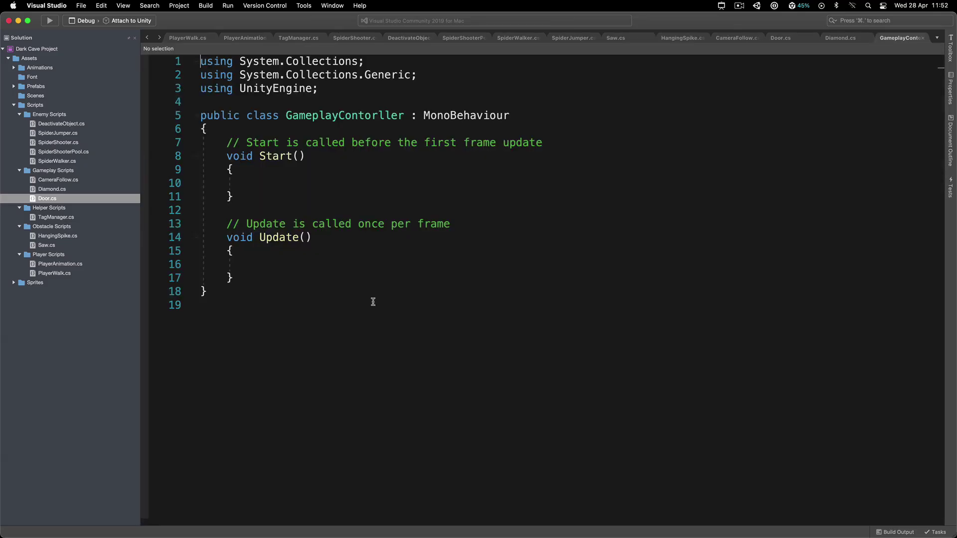
Fix the class name typo to GameplayController and save the script
{"action": "double_click", "coordinate": [377, 116]}
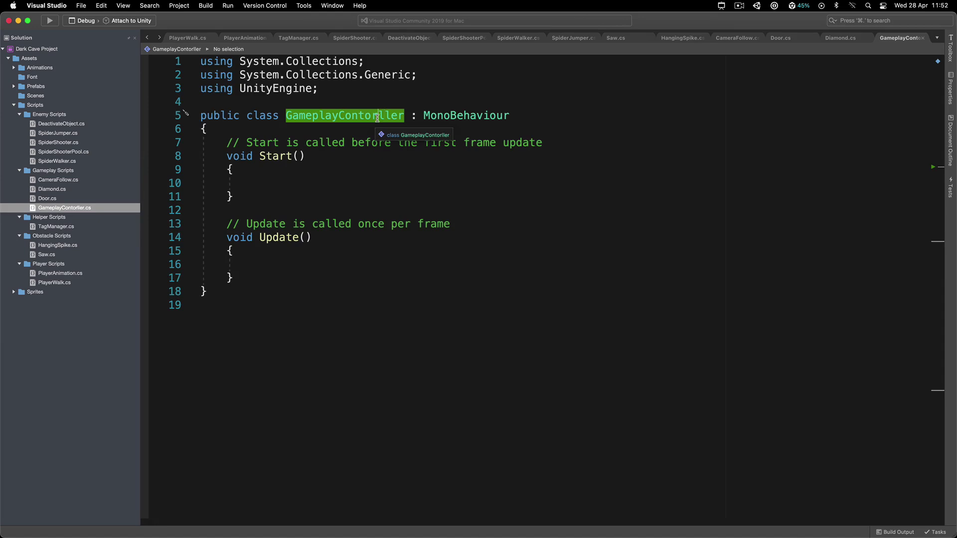
{"action": "left_click", "coordinate": [377, 116]}
{"action": "key", "text": "BackSpace"}
{"action": "left_click", "coordinate": [363, 116]}
{"action": "type", "text": "r"}
{"action": "key", "text": "super+s"}
Copy the GameplayController class name and return to Unity
{"action": "double_click", "coordinate": [352, 116]}
{"action": "key", "text": "super+c"}
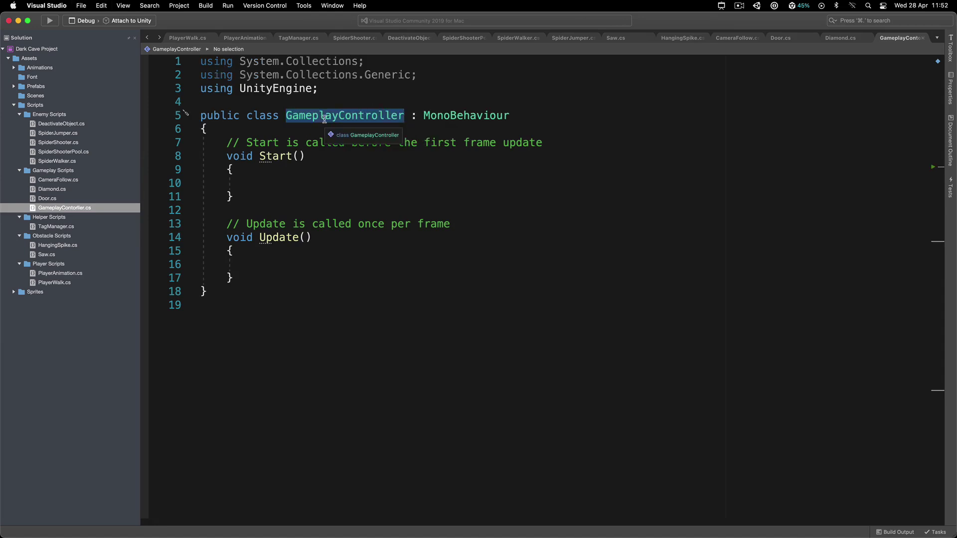
{"action": "left_click", "coordinate": [325, 120]}
{"action": "double_click", "coordinate": [343, 116]}
{"action": "key", "text": "super+Tab"}
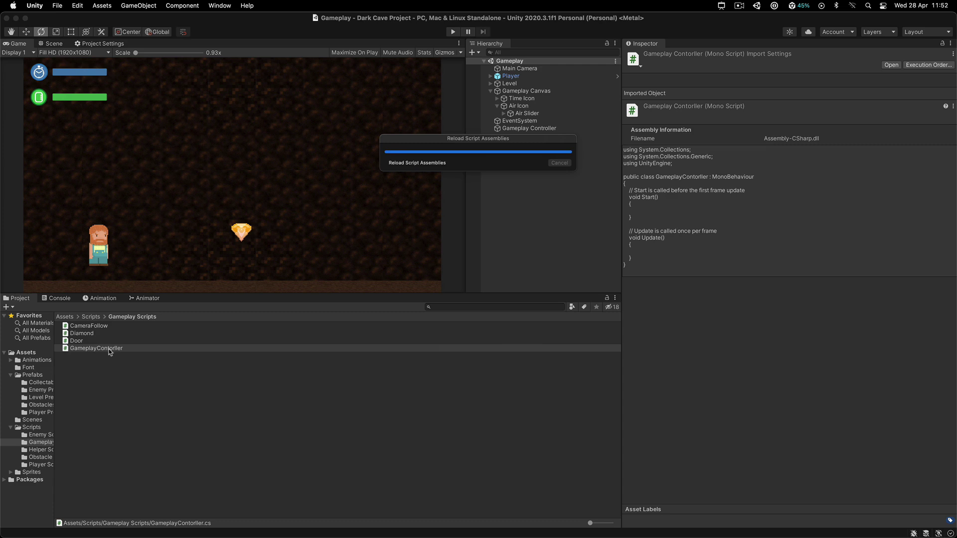
Rename the script file to GameplayController using the copied name
{"action": "left_click", "coordinate": [110, 352]}
{"action": "key", "text": "super+v"}
{"action": "key", "text": "Return"}
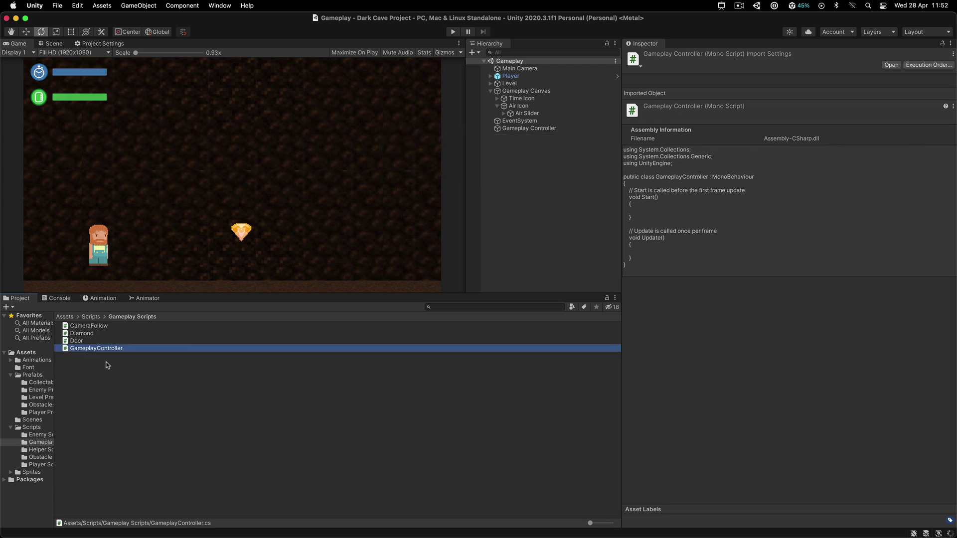
Attach the GameplayController script to the Gameplay Controller object and save the scene
{"action": "left_click", "coordinate": [530, 128]}
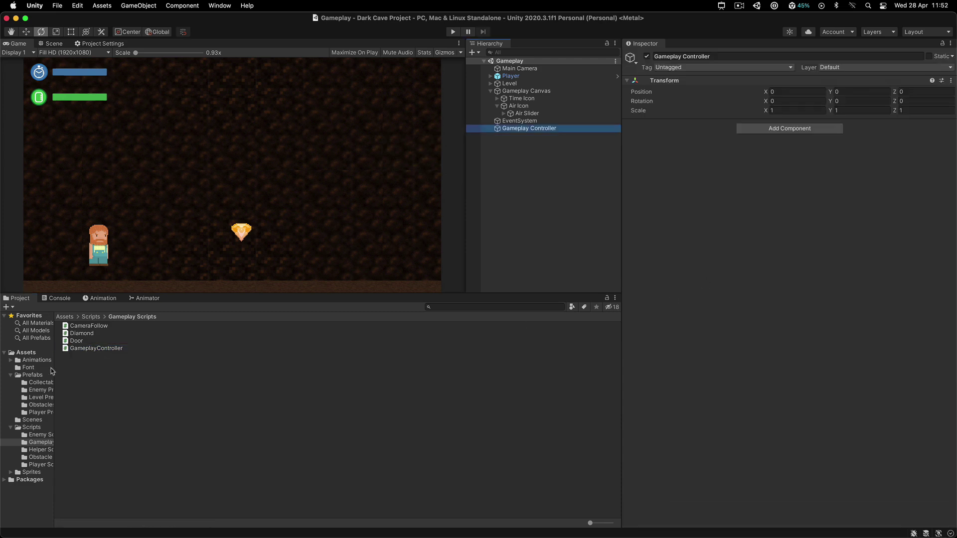
{"action": "left_click_drag", "start_coordinate": [122, 348], "coordinate": [769, 255]}
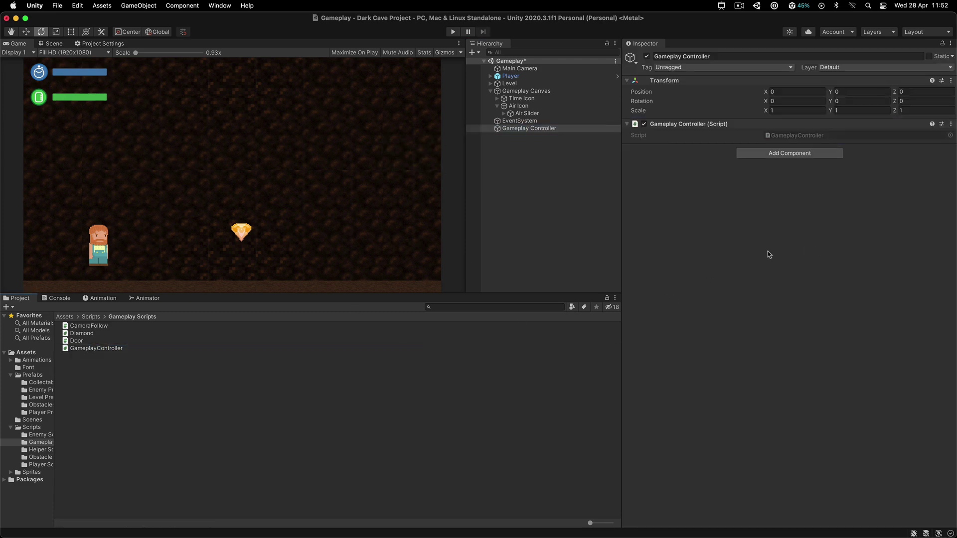
{"action": "key", "text": "super+s"}
Delete the default Start and Update methods and add a '// class' comment after the class
{"action": "double_click", "coordinate": [87, 348]}
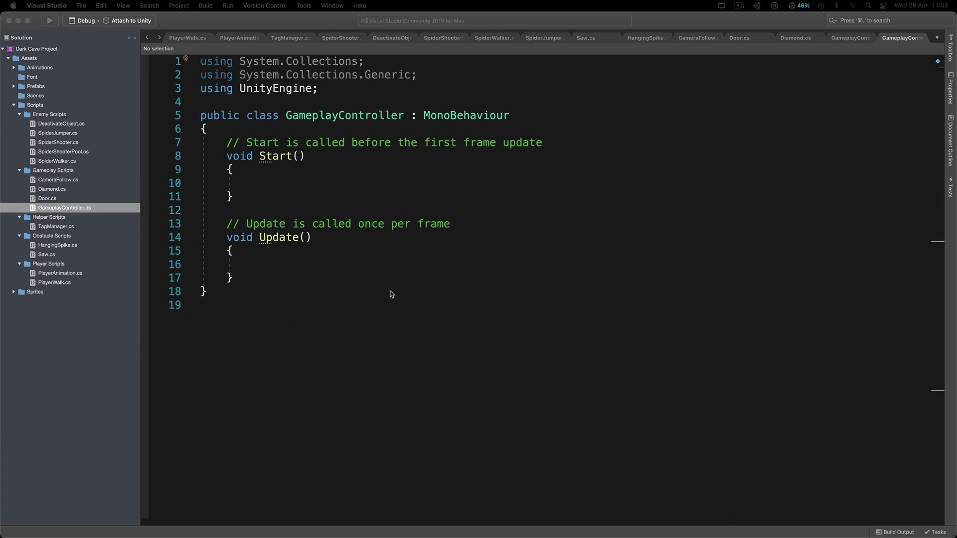
{"action": "left_click", "coordinate": [259, 279]}
{"action": "key", "text": "shift+Up"}
{"action": "key", "text": "shift+Up"}
{"action": "key", "text": "shift+Up"}
{"action": "key", "text": "shift+Up"}
{"action": "key", "text": "shift+Up"}
{"action": "key", "text": "shift+Up"}
{"action": "key", "text": "shift+Up"}
{"action": "key", "text": "shift+Up"}
{"action": "key", "text": "shift+Up"}
{"action": "key", "text": "shift+Up"}
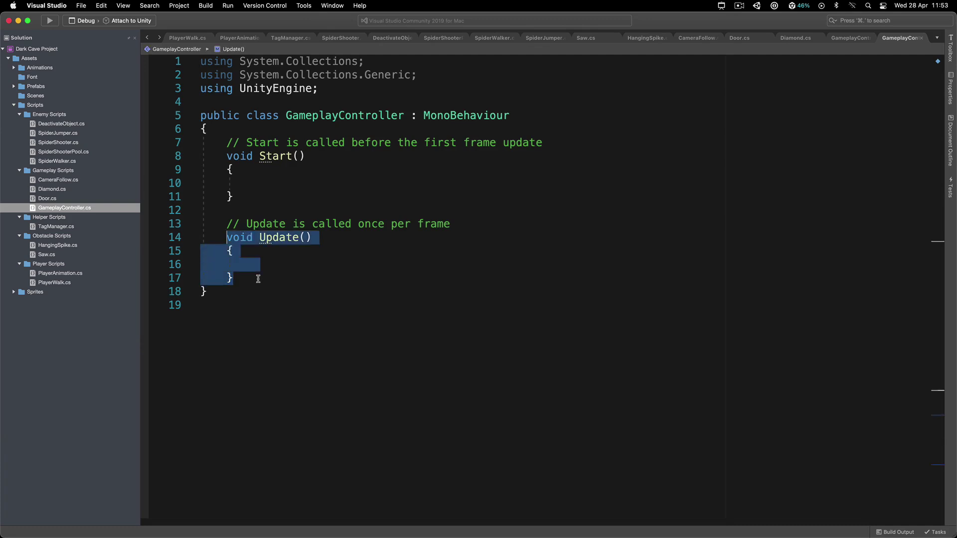
{"action": "key", "text": "BackSpace"}
{"action": "key", "text": "Down"}
{"action": "type", "text": "// class"}
{"action": "key", "text": "Return"}
{"action": "key", "text": "Return"}
{"action": "key", "text": "Return"}
{"action": "key", "text": "Return"}
{"action": "key", "text": "Return"}
{"action": "key", "text": "Return"}
{"action": "key", "text": "Return"}
{"action": "key", "text": "Return"}
{"action": "key", "text": "Return"}
{"action": "key", "text": "Return"}
{"action": "key", "text": "Return"}
{"action": "key", "text": "Return"}
{"action": "key", "text": "Return"}
{"action": "key", "text": "Return"}
{"action": "key", "text": "Return"}
{"action": "key", "text": "Return"}
{"action": "key", "text": "Return"}
{"action": "key", "text": "Return"}
{"action": "key", "text": "Return"}
{"action": "key", "text": "Return"}
{"action": "key", "text": "Return"}
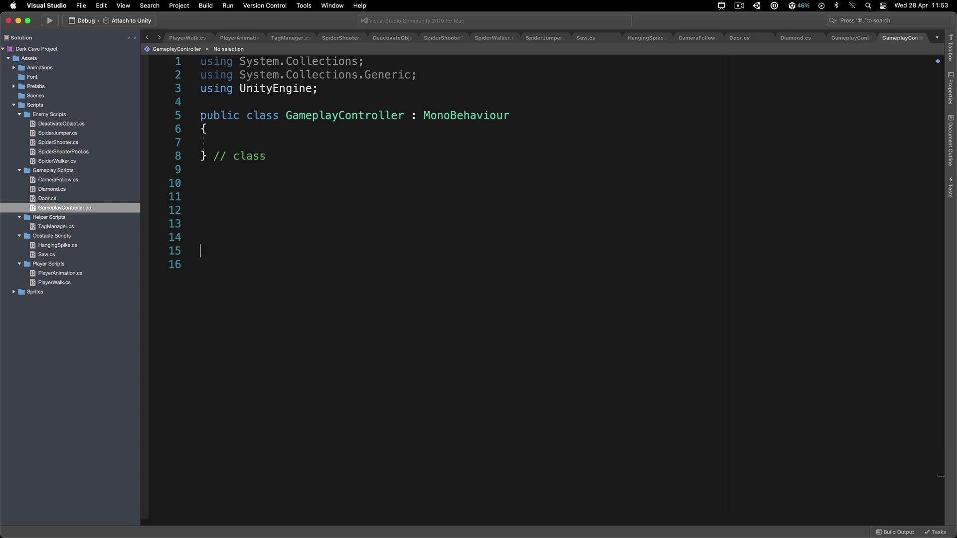
{"action": "key", "text": "Return"}
{"action": "key", "text": "Return"}
{"action": "key", "text": "Return"}
{"action": "key", "text": "Return"}
{"action": "key", "text": "Return"}
{"action": "key", "text": "Return"}
{"action": "key", "text": "Return"}
{"action": "key", "text": "Return"}
{"action": "key", "text": "Return"}
{"action": "key", "text": "Return"}
{"action": "key", "text": "Return"}
{"action": "key", "text": "Return"}
{"action": "key", "text": "Return"}
{"action": "key", "text": "Return"}
{"action": "key", "text": "Return"}
{"action": "key", "text": "Return"}
{"action": "key", "text": "Return"}
{"action": "key", "text": "Return"}
{"action": "key", "text": "Return"}
{"action": "key", "text": "Return"}
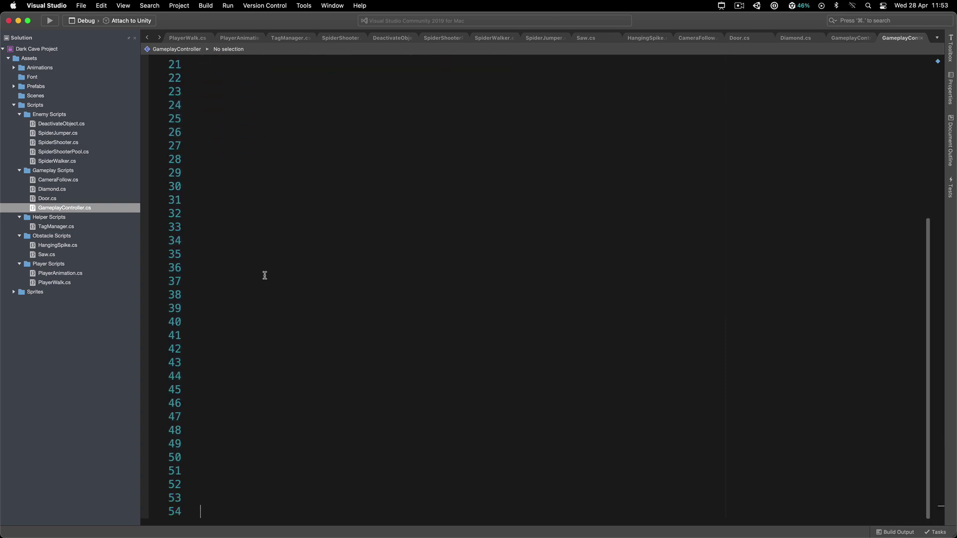
Declare 'public static GameplayController instance;' inside the class
{"action": "scroll", "coordinate": [263, 272], "scroll_direction": "up", "scroll_amount": 10}
{"action": "key", "text": "Return"}
{"action": "key", "text": "Return"}
{"action": "key", "text": "Up"}
{"action": "key", "text": "Up"}
{"action": "type", "text": "public static Gamepla"}
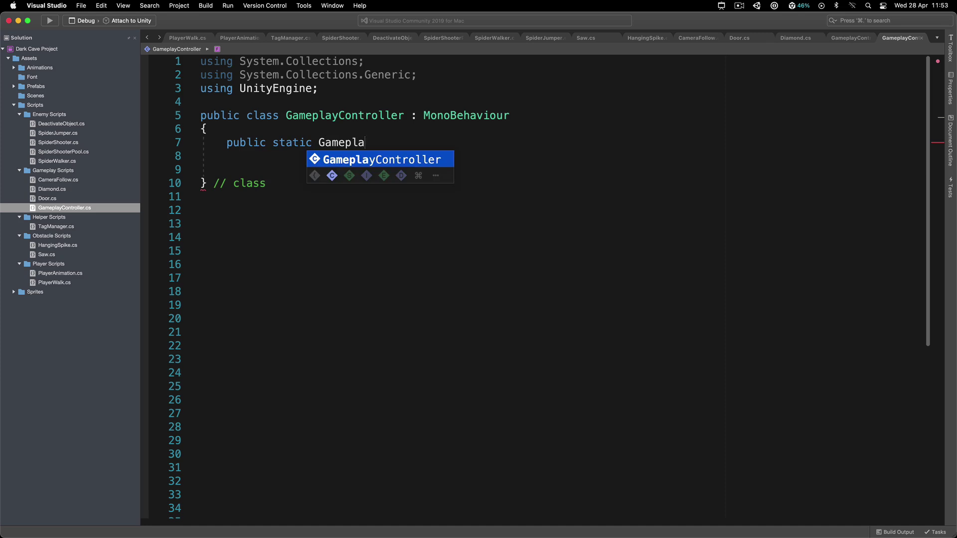
{"action": "type", "text": "yController instance;"}
{"action": "key", "text": "Return"}
{"action": "key", "text": "Return"}
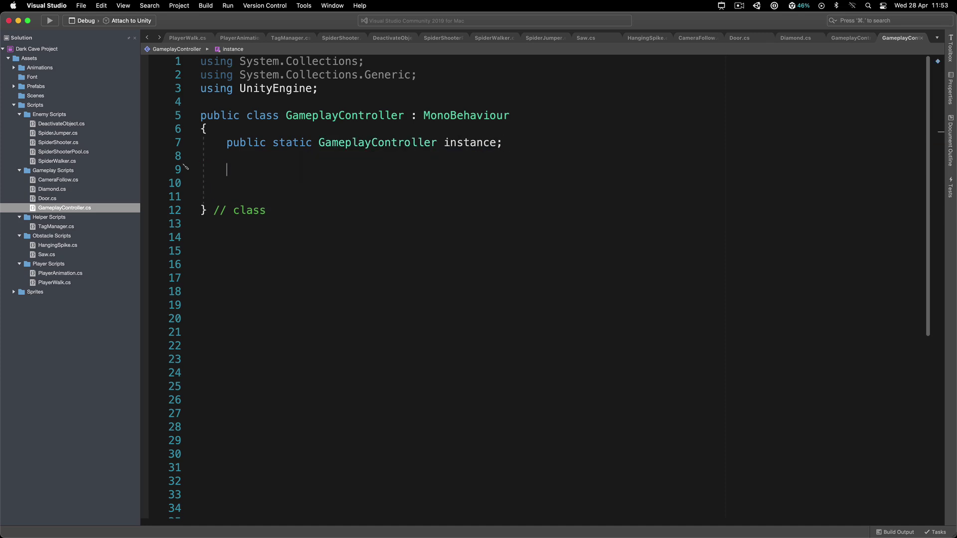
Duplicate the UnityEngine import line and change it to 'using UnityEngine.UI;'
{"action": "left_click", "coordinate": [346, 90]}
{"action": "key", "text": "shift+Home"}
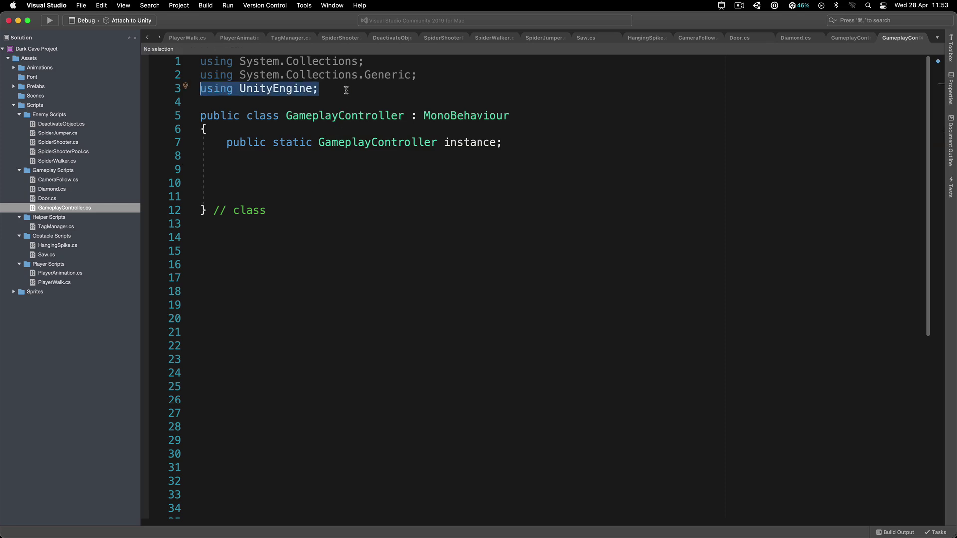
{"action": "key", "text": "super+c"}
{"action": "key", "text": "Right"}
{"action": "key", "text": "Return"}
{"action": "key", "text": "super+v"}
{"action": "key", "text": "Left"}
{"action": "key", "text": "alt+shift+Left"}
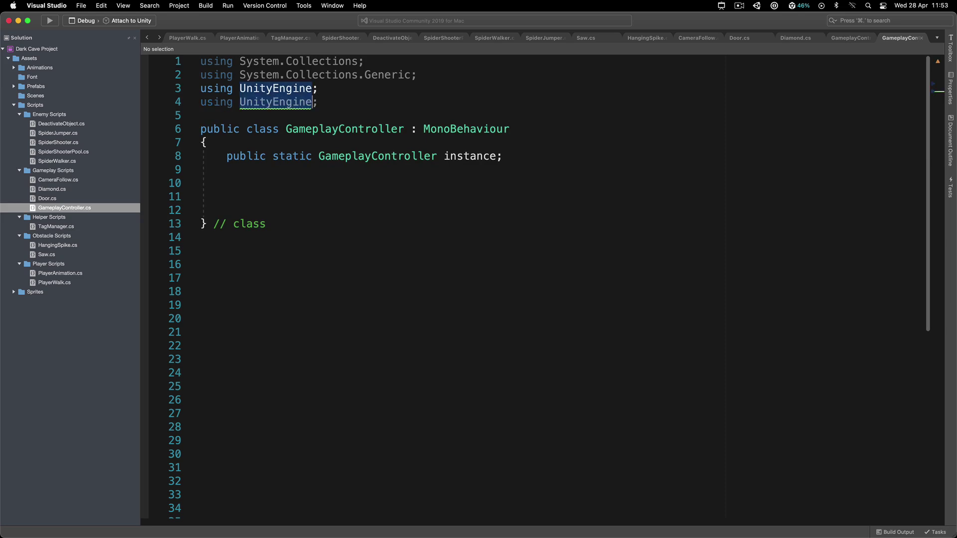
{"action": "type", "text": ".UI"}
{"action": "key", "text": "Return"}
Begin a [SerializeField] private Slider declaration for airSlider and timeSlider
{"action": "left_click", "coordinate": [333, 128]}
{"action": "key", "text": "Down"}
{"action": "key", "text": "Down"}
{"action": "key", "text": "Down"}
{"action": "type", "text": "[SerializeField]"}
{"action": "key", "text": "Return"}
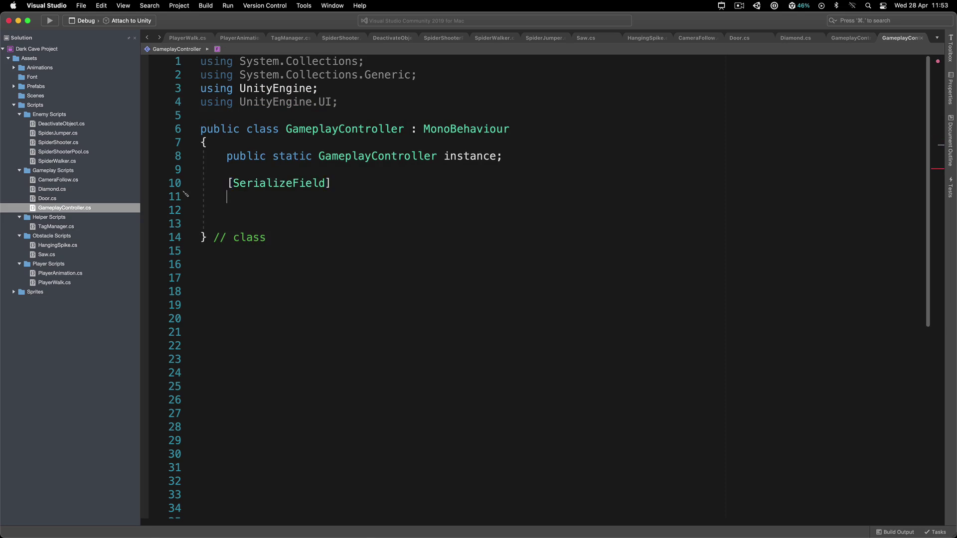
{"action": "type", "text": "privat"}
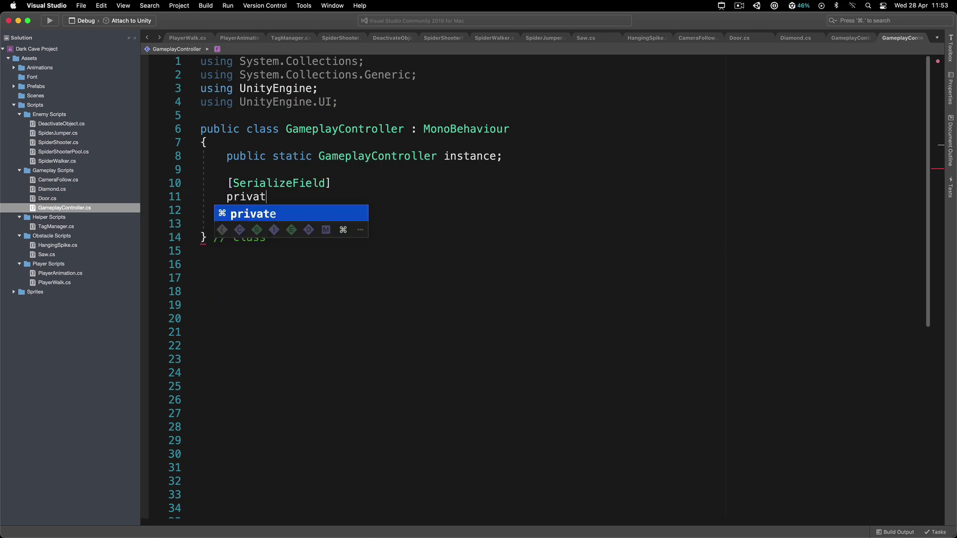
{"action": "type", "text": "e Slider airSli"}
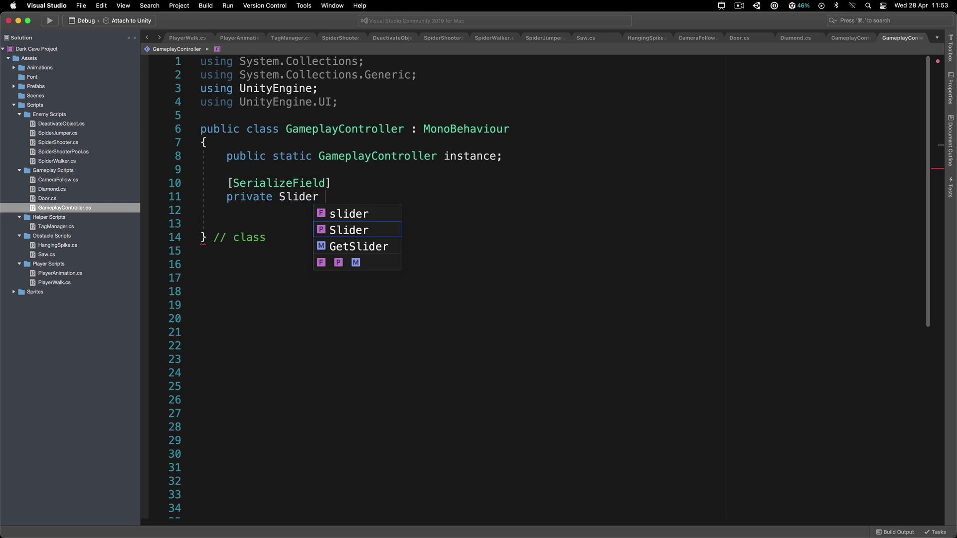
{"action": "type", "text": "der,"}
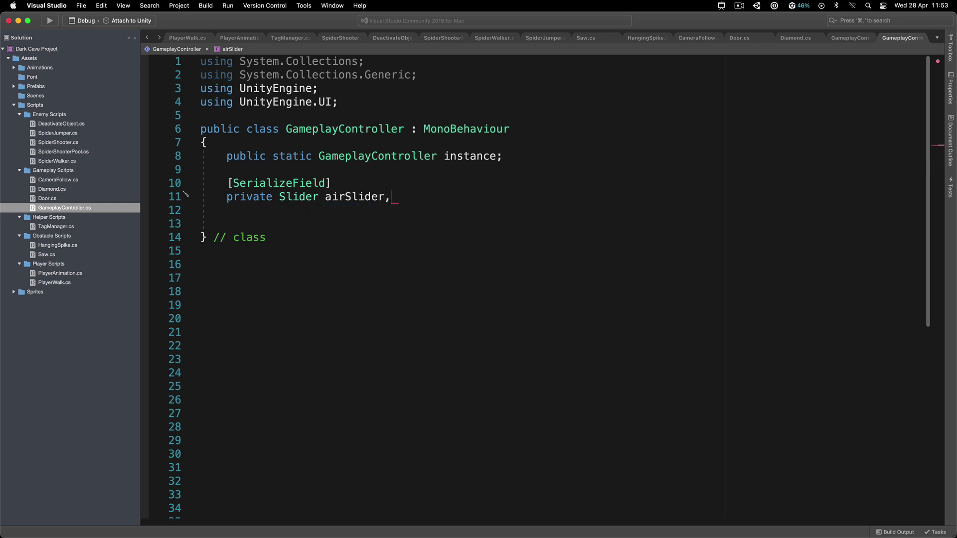